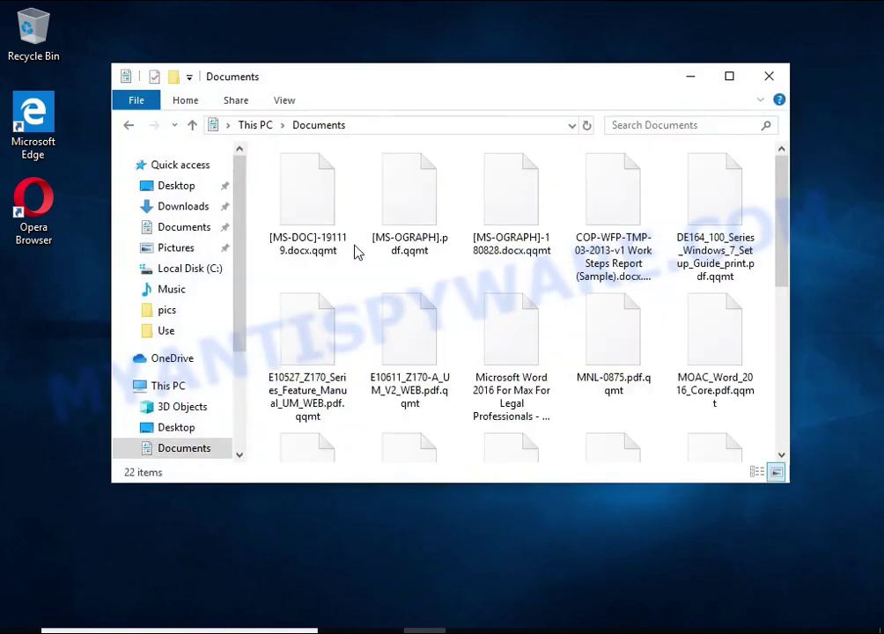
Try the encrypted Word file, then rename it from .docx.qqmt to .docx
{"action": "double_click", "coordinate": [401, 232]}
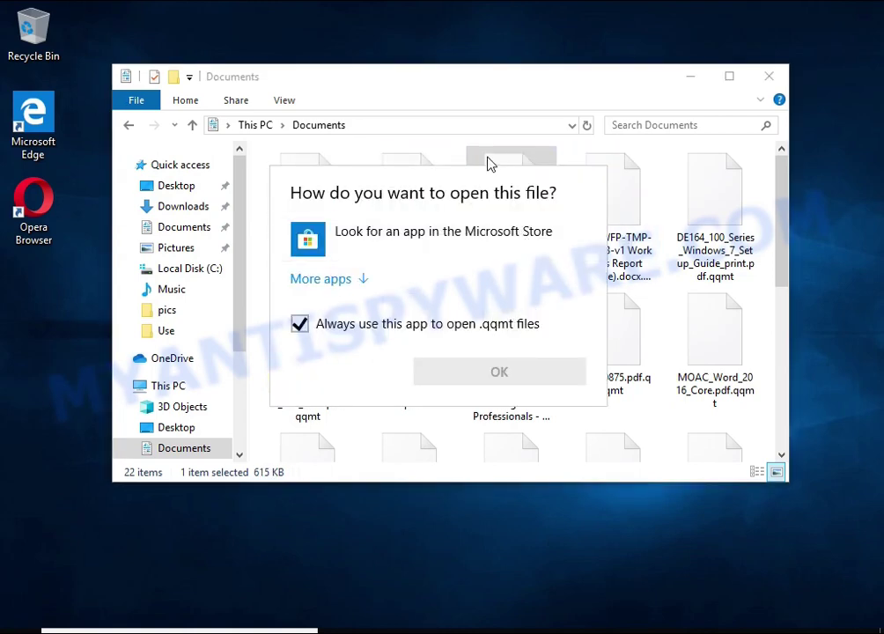
{"action": "right_click", "coordinate": [487, 162]}
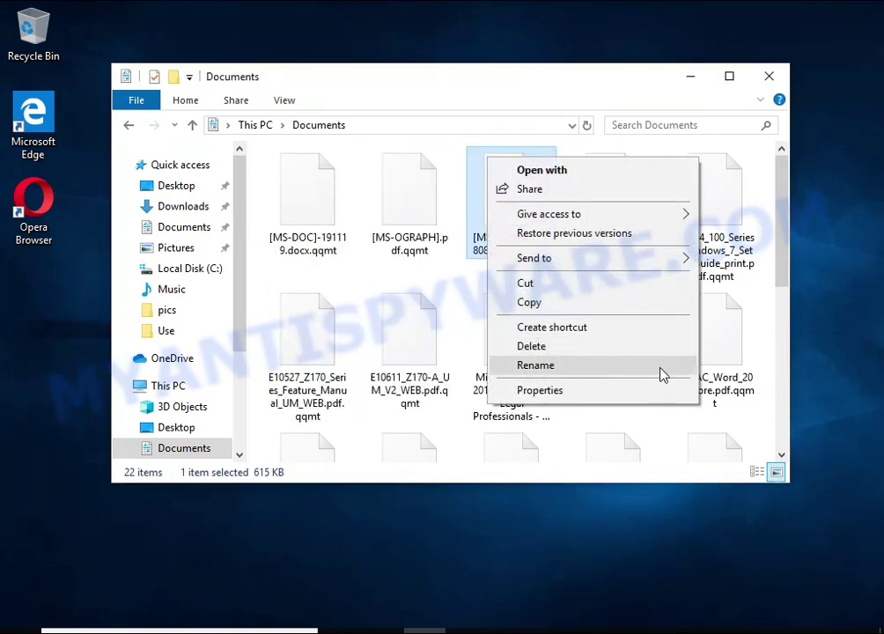
{"action": "left_click", "coordinate": [658, 369]}
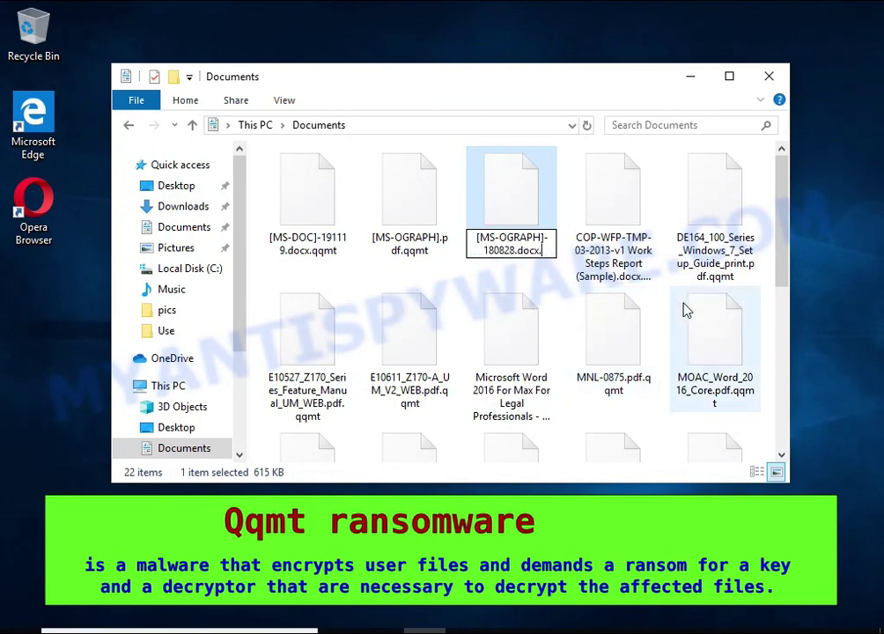
{"action": "key", "text": "Return"}
{"action": "left_click", "coordinate": [520, 329]}
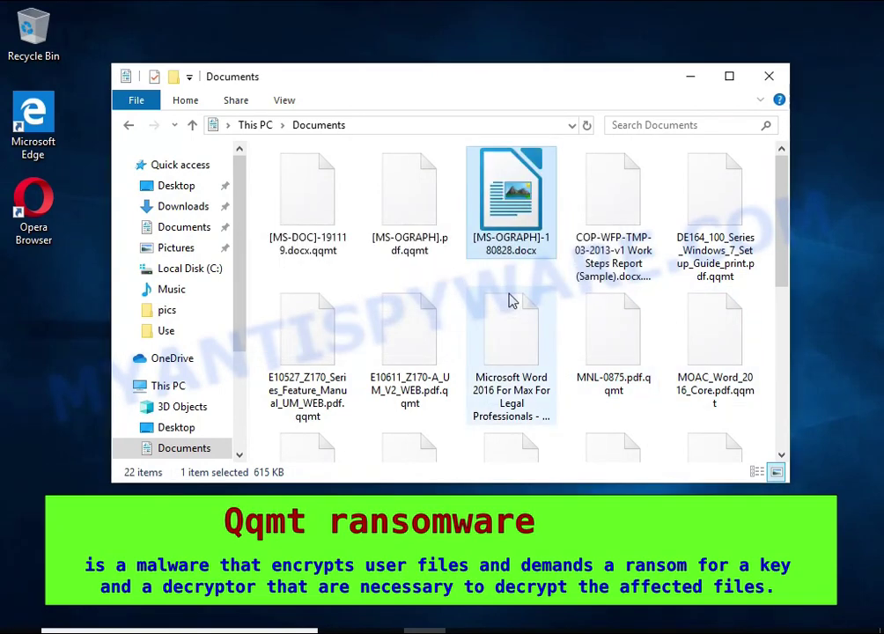
Open the renamed .docx in LibreOffice and confirm its repair attempt fails
{"action": "double_click", "coordinate": [490, 185]}
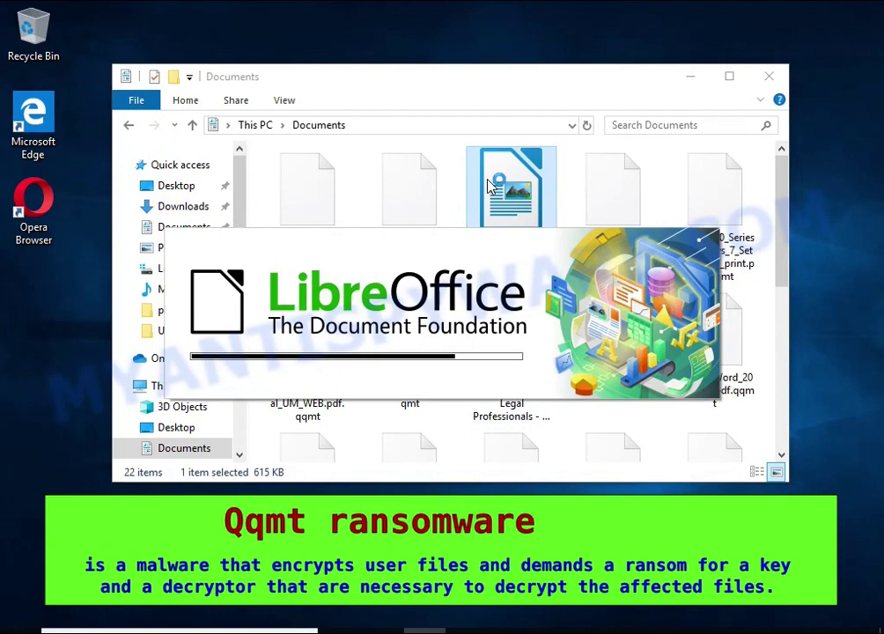
{"action": "double_click", "coordinate": [474, 227]}
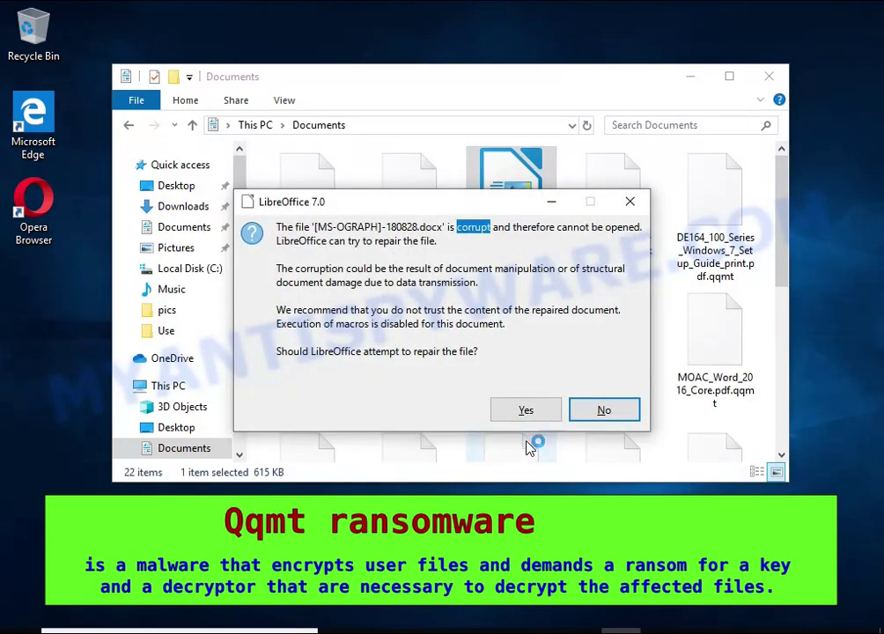
{"action": "left_click", "coordinate": [526, 410]}
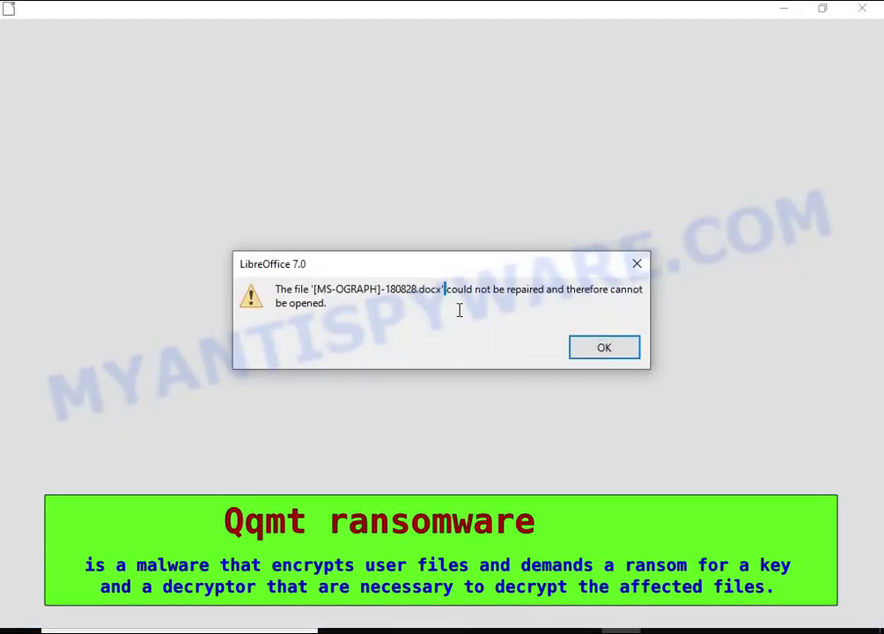
{"action": "left_click_drag", "start_coordinate": [447, 291], "coordinate": [572, 397]}
{"action": "left_click", "coordinate": [604, 347]}
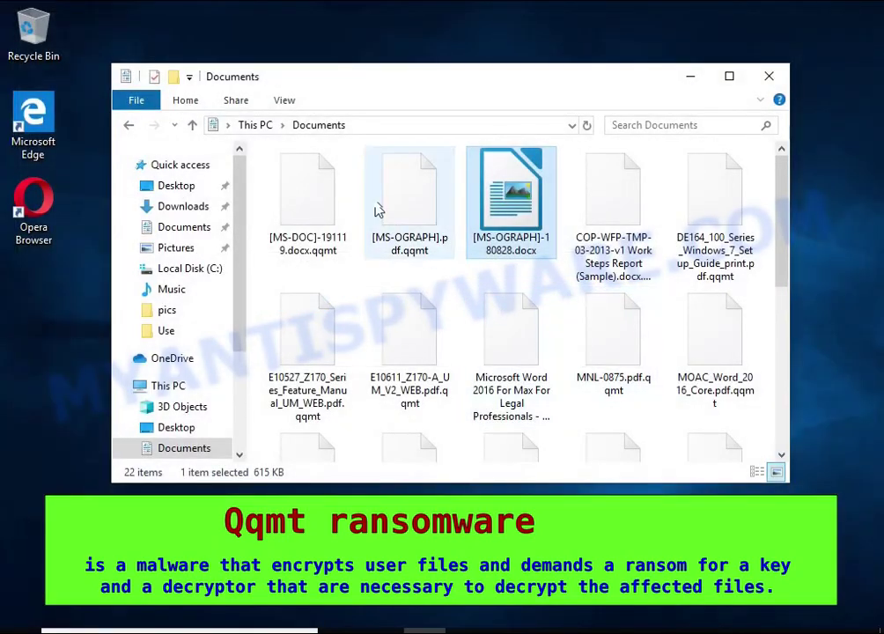
Rename [MS-OGRAPH].pdf.qqmt to [MS-OGRAPH].pdf, accepting the extension change warning
{"action": "left_click", "coordinate": [405, 189]}
{"action": "right_click", "coordinate": [379, 164]}
{"action": "left_click", "coordinate": [504, 370]}
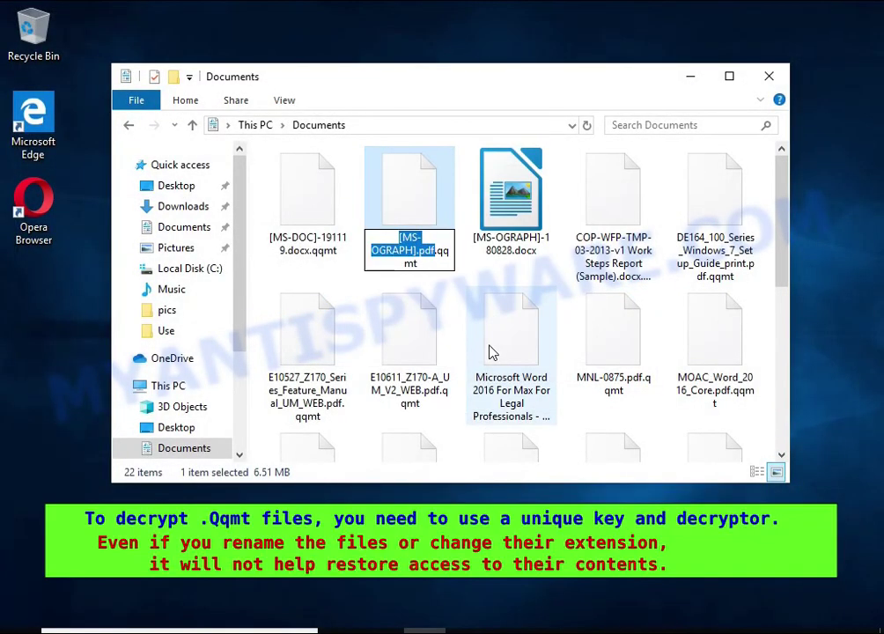
{"action": "key", "text": "End"}
{"action": "key", "text": "BackSpace"}
{"action": "key", "text": "BackSpace"}
{"action": "key", "text": "BackSpace"}
{"action": "key", "text": "BackSpace"}
{"action": "key", "text": "Return"}
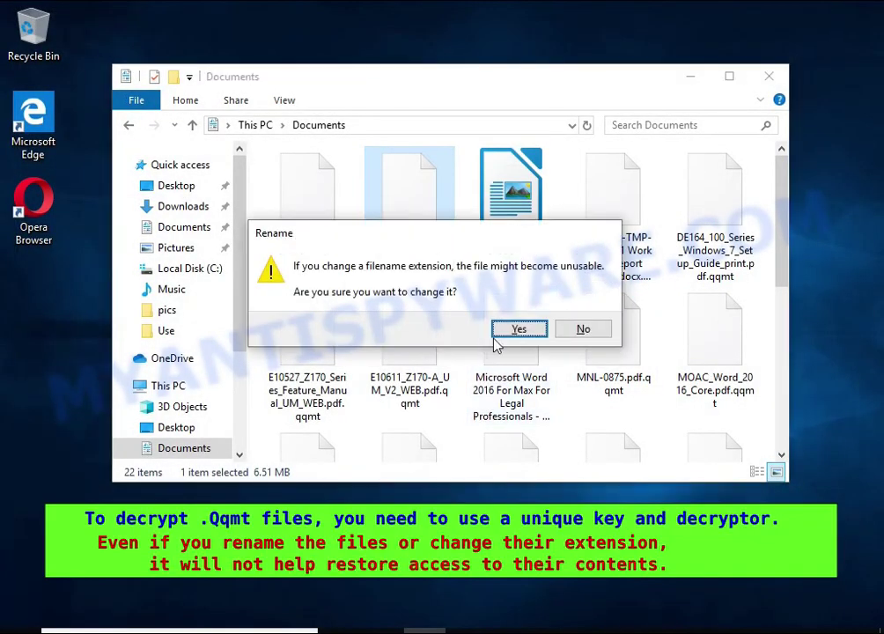
{"action": "left_click", "coordinate": [498, 333]}
Open [MS-OGRAPH].pdf in Microsoft Edge, see it fail, and close Edge
{"action": "double_click", "coordinate": [405, 173]}
{"action": "left_click", "coordinate": [416, 255]}
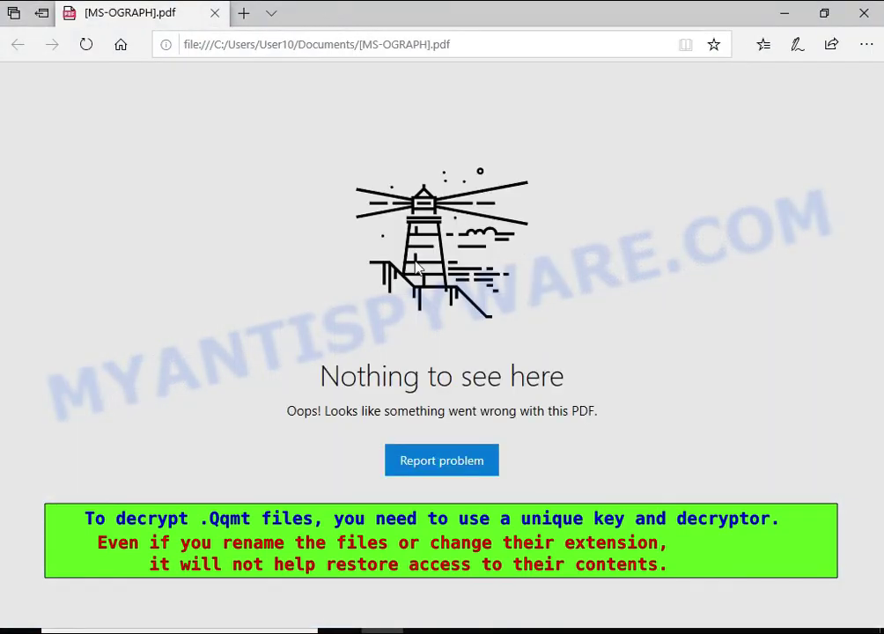
{"action": "left_click", "coordinate": [864, 13]}
Try opening the encrypted Chrysanthemum image and dismiss the open-with prompt
{"action": "left_click", "coordinate": [187, 250]}
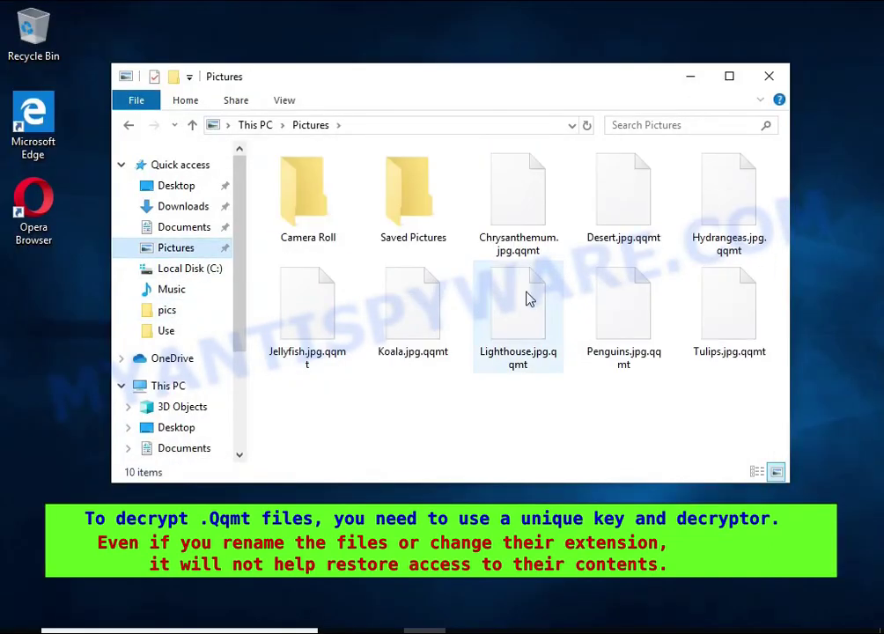
{"action": "double_click", "coordinate": [519, 210]}
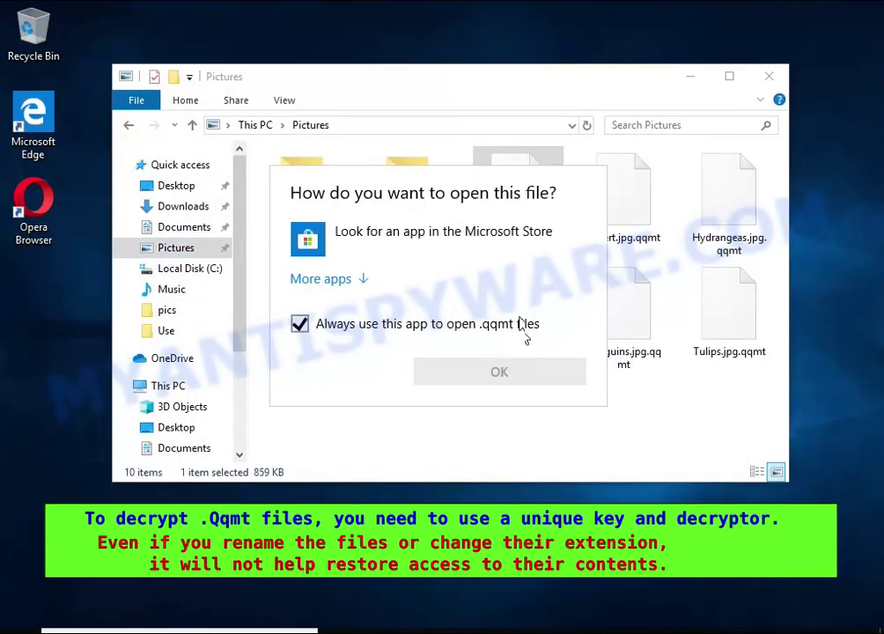
{"action": "left_click", "coordinate": [628, 190]}
Rename Desert.jpg.qqmt to Desert.jpg, accepting the extension change warning
{"action": "right_click", "coordinate": [626, 161]}
{"action": "left_click", "coordinate": [689, 369]}
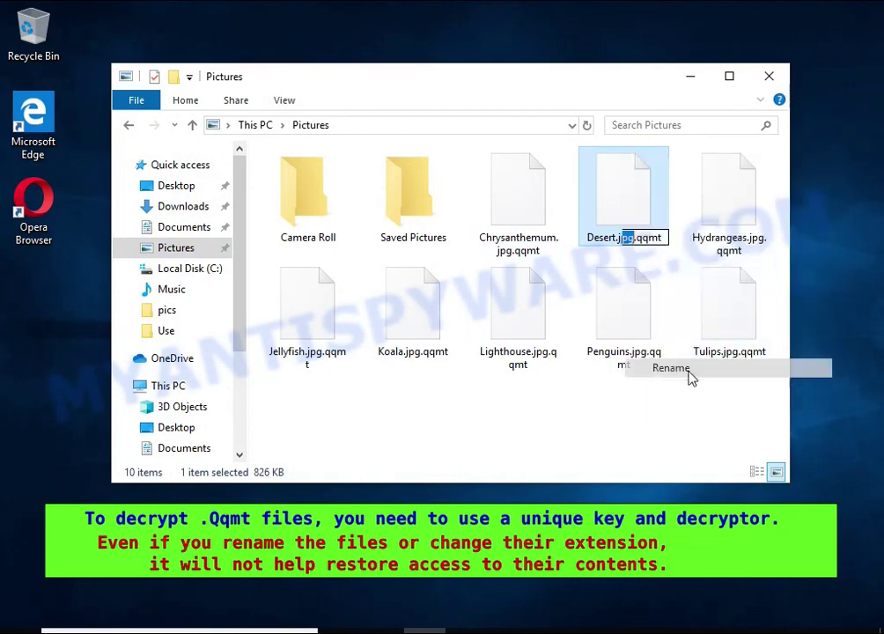
{"action": "key", "text": "End"}
{"action": "key", "text": "BackSpace"}
{"action": "key", "text": "BackSpace"}
{"action": "key", "text": "BackSpace"}
{"action": "key", "text": "BackSpace"}
{"action": "key", "text": "BackSpace"}
{"action": "key", "text": "Return"}
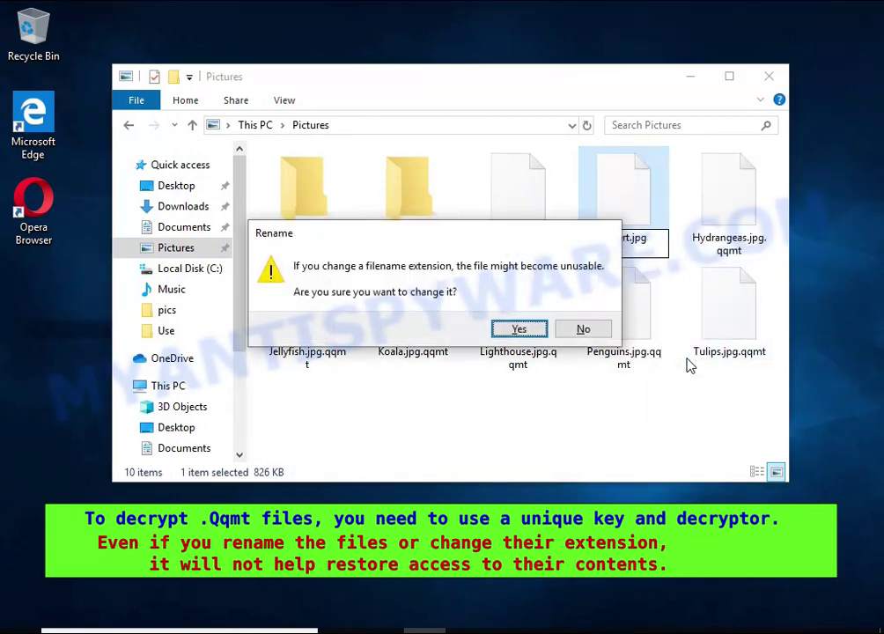
{"action": "left_click", "coordinate": [527, 329]}
Open Desert.jpg in Photos, see it fail, and close Photos
{"action": "double_click", "coordinate": [628, 167]}
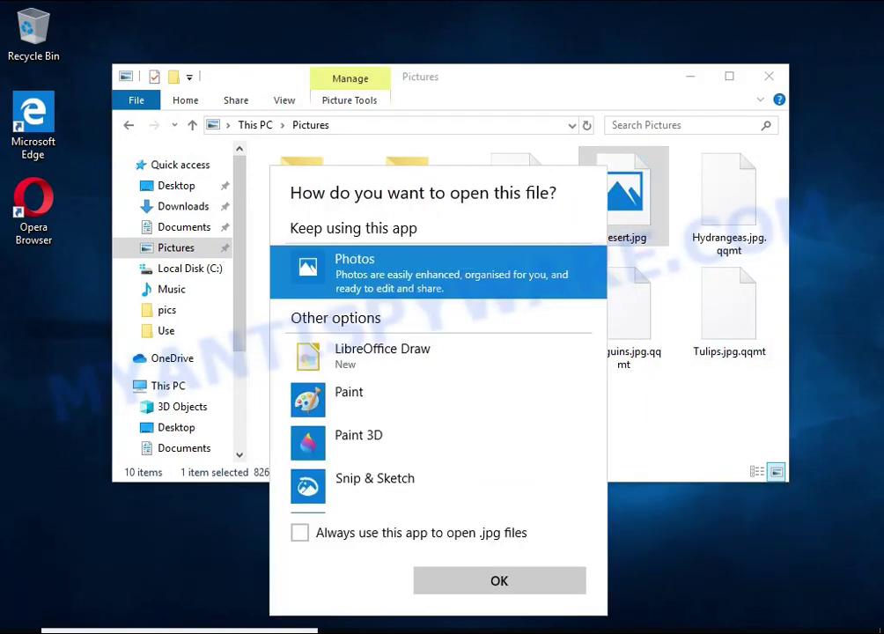
{"action": "double_click", "coordinate": [469, 273]}
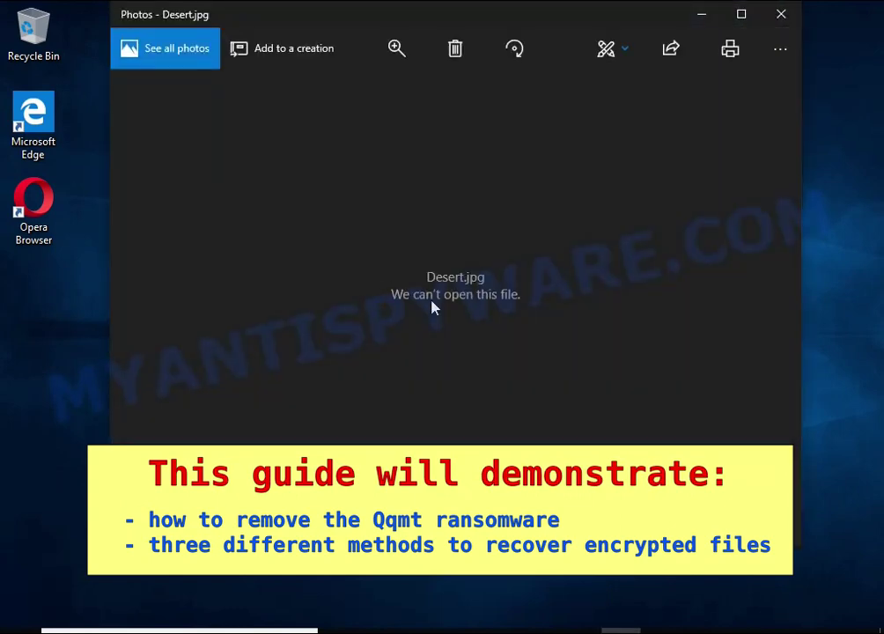
{"action": "left_click", "coordinate": [780, 16]}
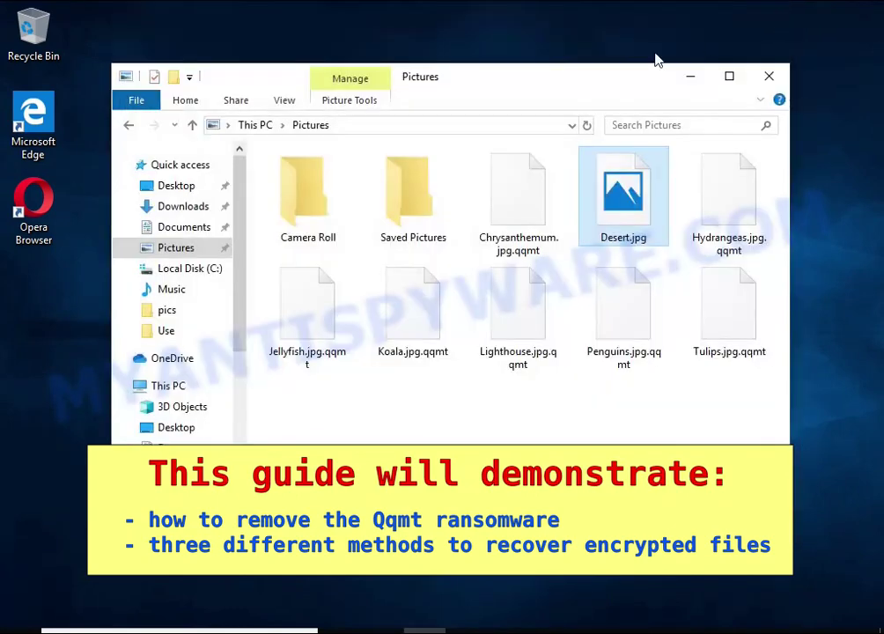
Open _readme.txt from Local Disk (C:), highlight the encrypted-files line, and close Notepad
{"action": "left_click", "coordinate": [189, 269]}
{"action": "double_click", "coordinate": [319, 304]}
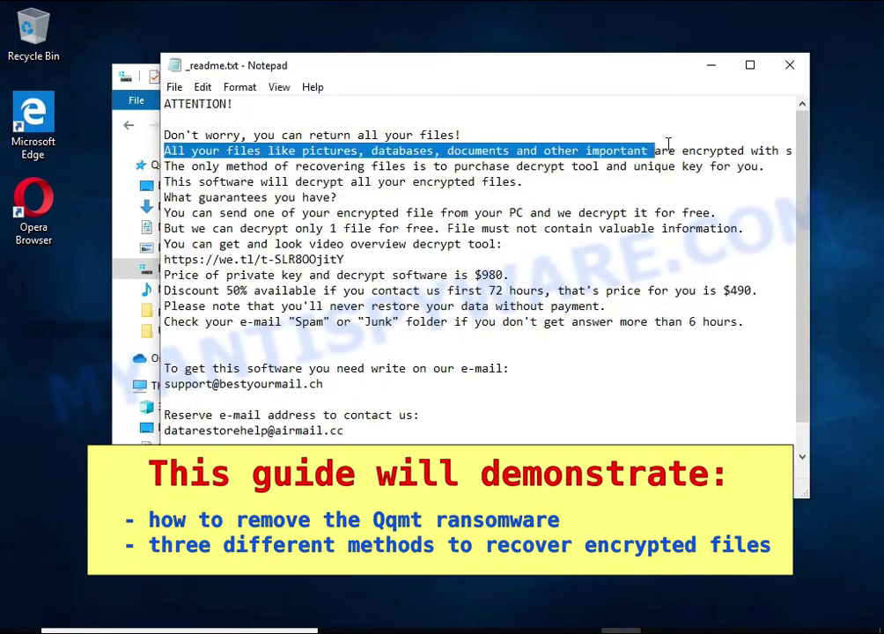
{"action": "left_click_drag", "start_coordinate": [166, 152], "coordinate": [750, 151]}
{"action": "double_click", "coordinate": [710, 152]}
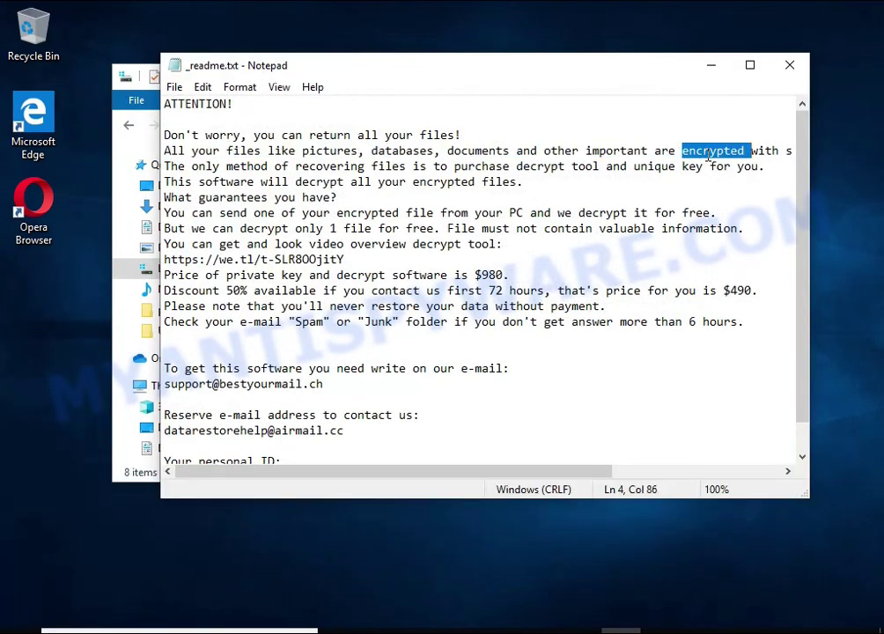
{"action": "left_click", "coordinate": [790, 65]}
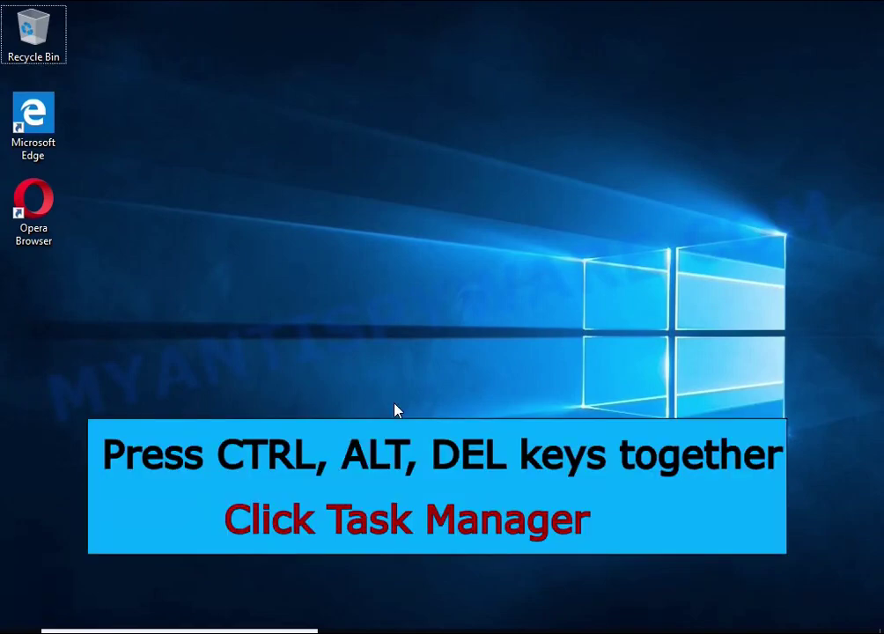
Open Task Manager via Ctrl+Alt+Del and end the DB07.exe (32 bit) process
{"action": "key", "text": "ctrl+alt+Delete"}
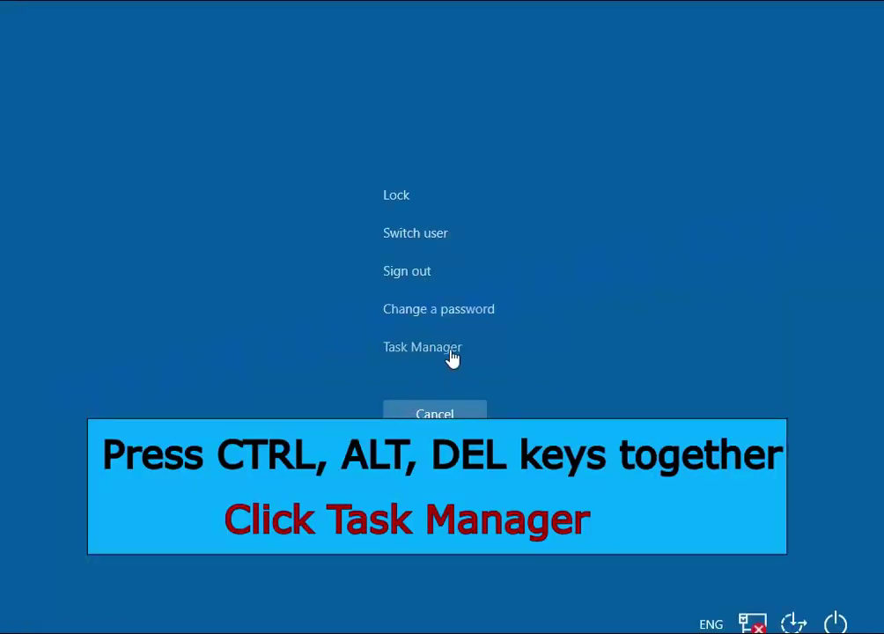
{"action": "left_click", "coordinate": [450, 352]}
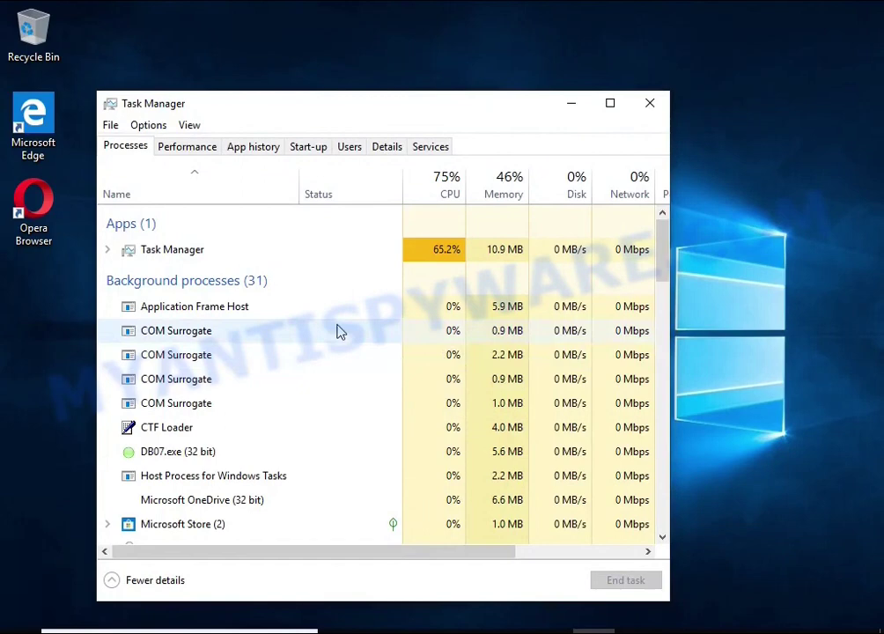
{"action": "scroll", "coordinate": [326, 327], "scroll_direction": "down", "scroll_amount": 1}
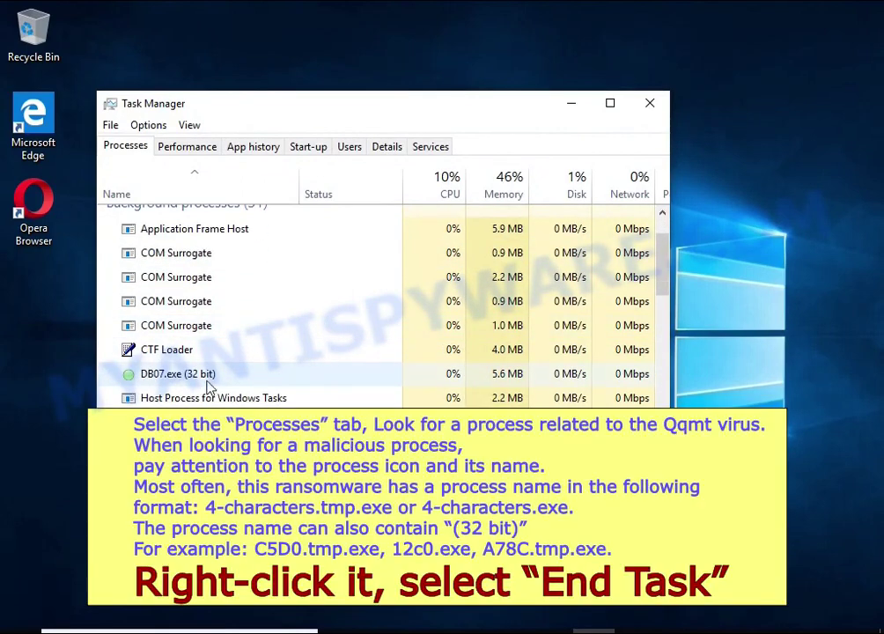
{"action": "right_click", "coordinate": [343, 385]}
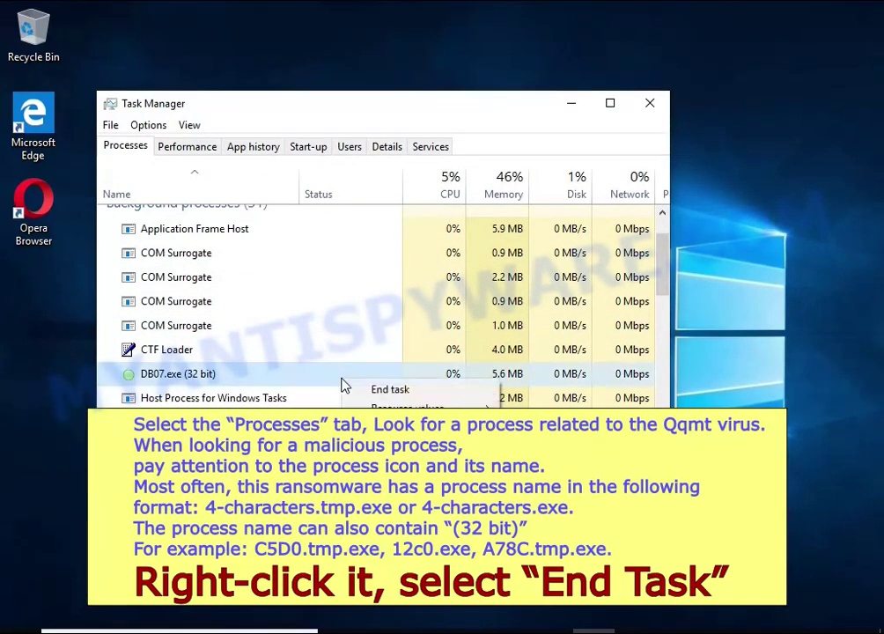
{"action": "left_click", "coordinate": [451, 390]}
Scroll through the process list to confirm DB07.exe no longer runs
{"action": "scroll", "coordinate": [281, 361], "scroll_direction": "down", "scroll_amount": 2}
{"action": "scroll", "coordinate": [271, 353], "scroll_direction": "down", "scroll_amount": 2}
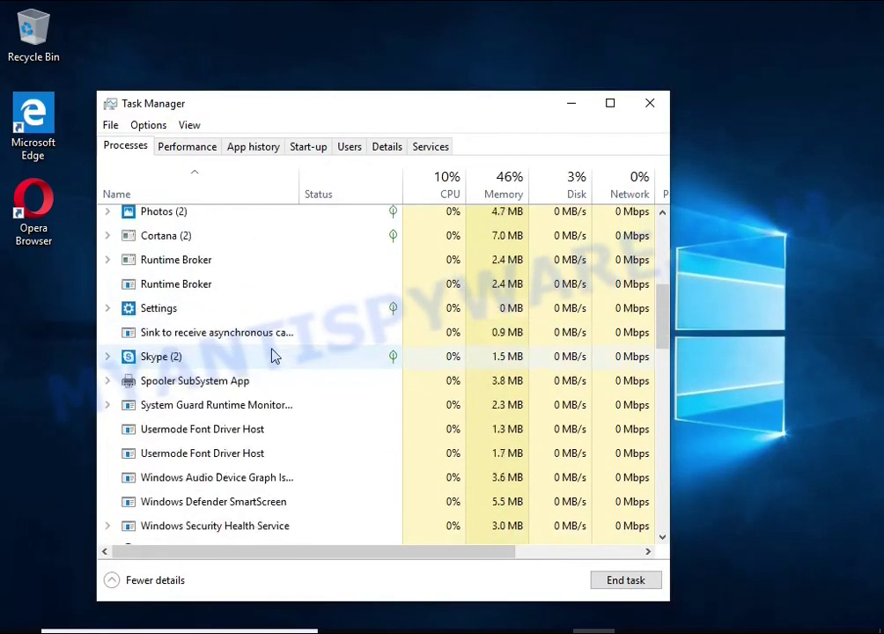
{"action": "scroll", "coordinate": [271, 353], "scroll_direction": "down", "scroll_amount": 1}
{"action": "scroll", "coordinate": [271, 353], "scroll_direction": "down", "scroll_amount": 2}
{"action": "scroll", "coordinate": [271, 353], "scroll_direction": "down", "scroll_amount": 2}
{"action": "scroll", "coordinate": [271, 353], "scroll_direction": "down", "scroll_amount": 2}
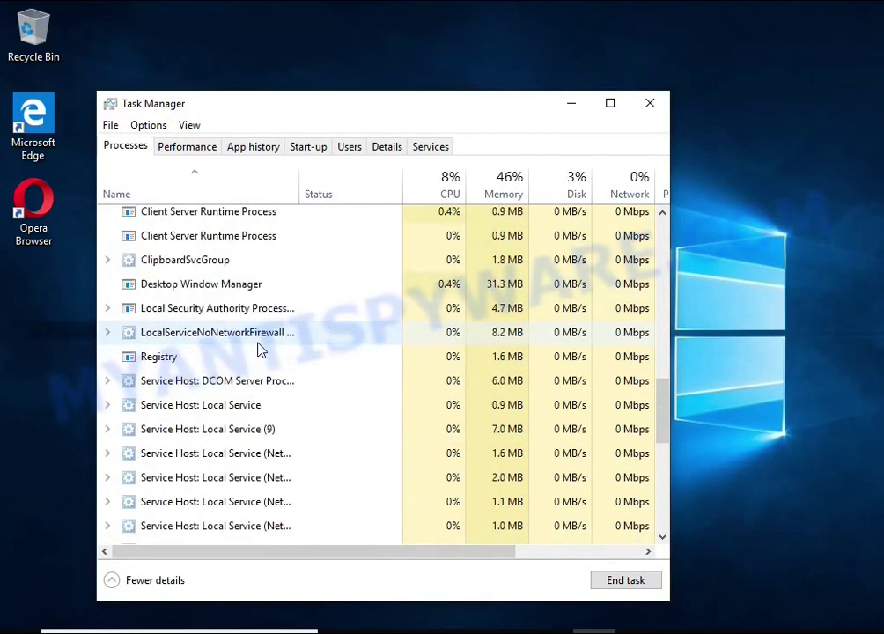
{"action": "scroll", "coordinate": [257, 347], "scroll_direction": "down", "scroll_amount": 3}
{"action": "scroll", "coordinate": [257, 348], "scroll_direction": "down", "scroll_amount": 2}
{"action": "scroll", "coordinate": [259, 349], "scroll_direction": "down", "scroll_amount": 1}
{"action": "scroll", "coordinate": [258, 350], "scroll_direction": "down", "scroll_amount": 1}
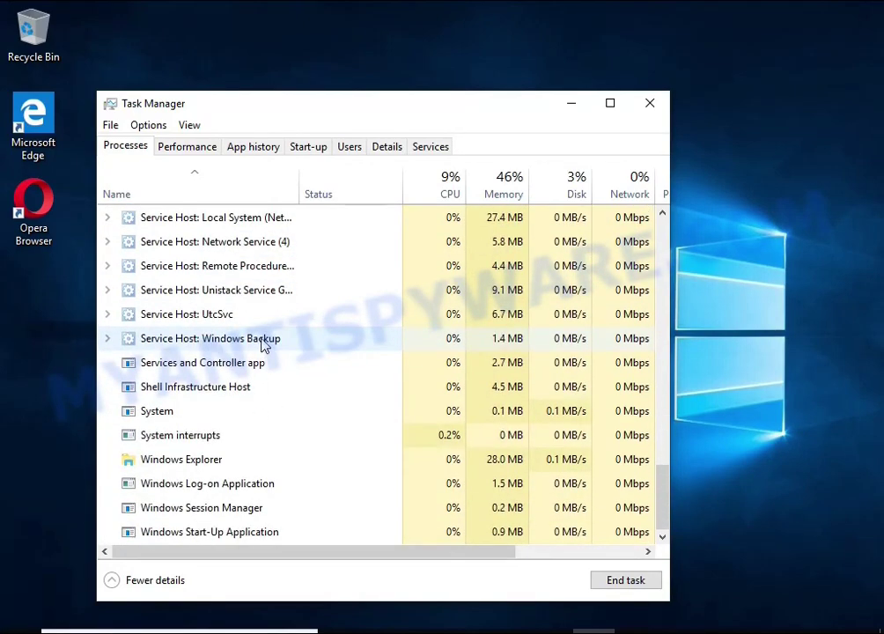
{"action": "scroll", "coordinate": [263, 350], "scroll_direction": "up", "scroll_amount": 3}
{"action": "scroll", "coordinate": [266, 356], "scroll_direction": "up", "scroll_amount": 3}
{"action": "scroll", "coordinate": [268, 361], "scroll_direction": "up", "scroll_amount": 3}
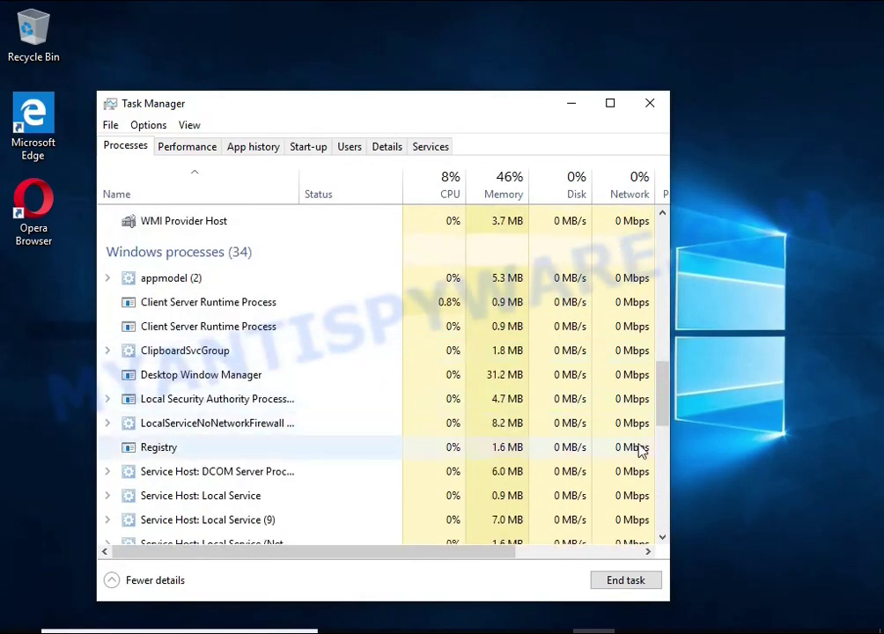
{"action": "left_click_drag", "start_coordinate": [667, 412], "coordinate": [671, 250]}
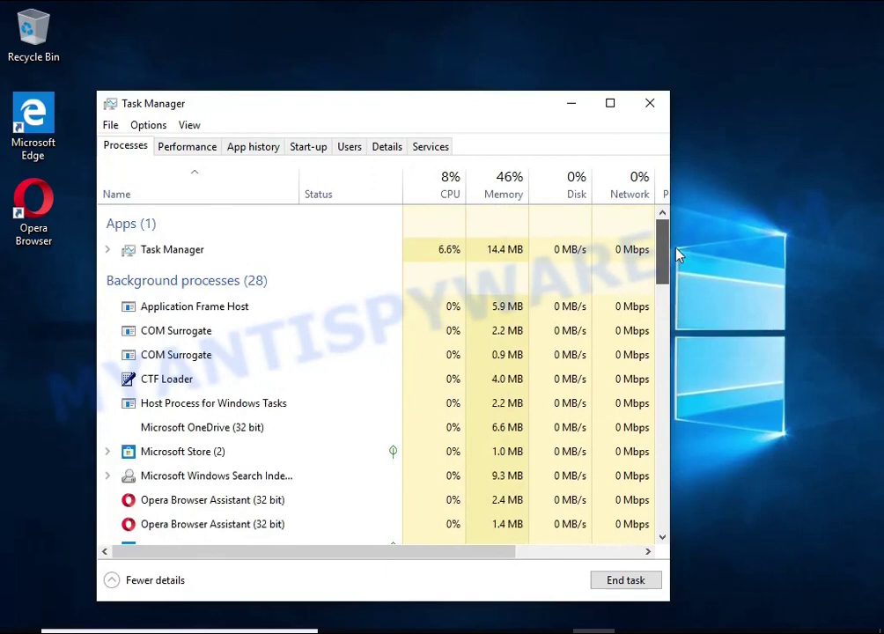
Set the DB07.exe entry on Task Manager's Start-up tab to Disabled
{"action": "left_click", "coordinate": [310, 156]}
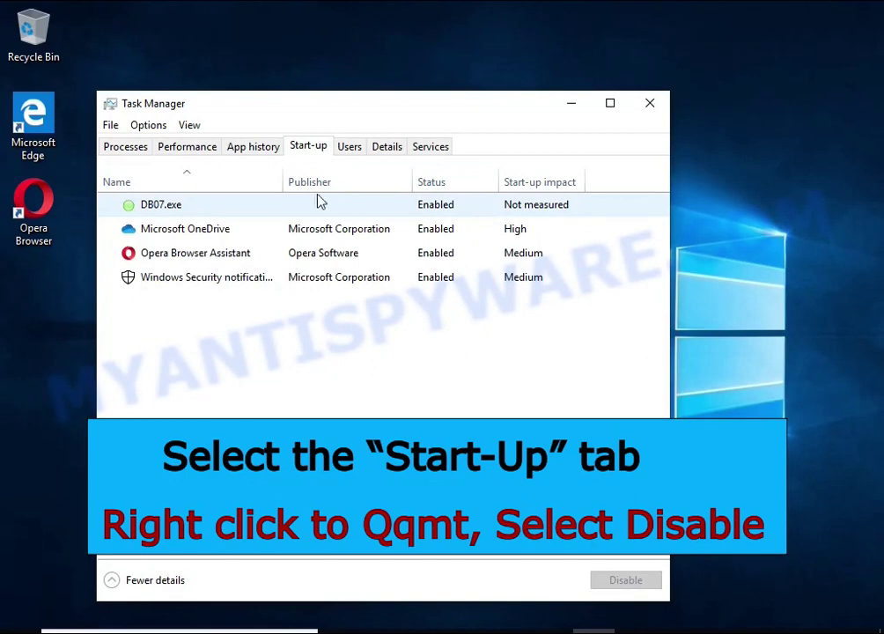
{"action": "left_click", "coordinate": [479, 213]}
{"action": "right_click", "coordinate": [479, 215]}
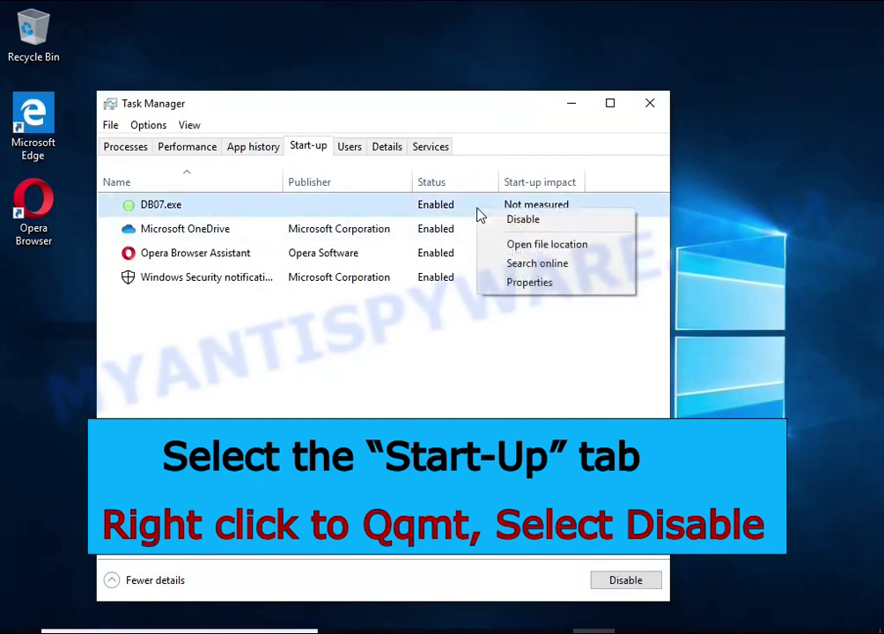
{"action": "left_click", "coordinate": [588, 223]}
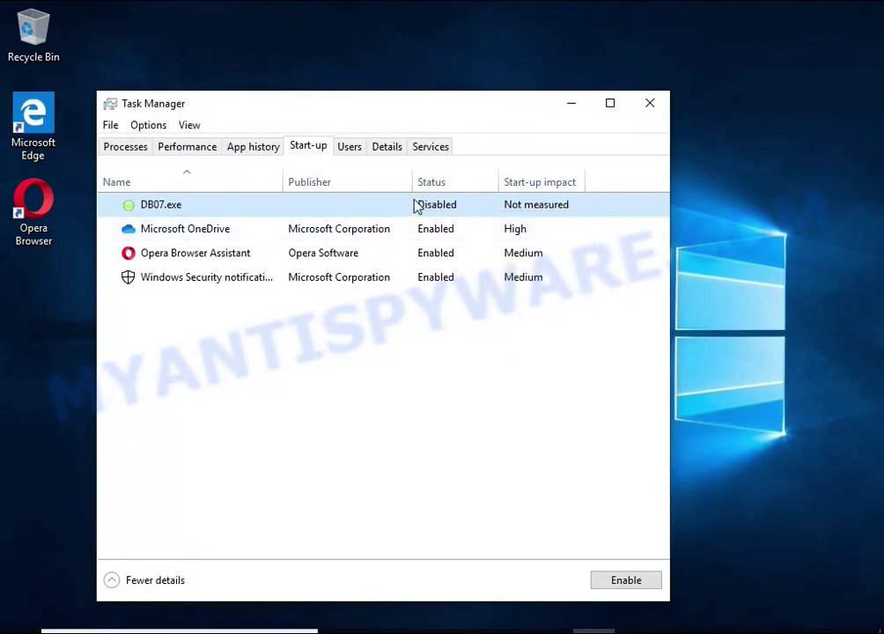
Close Task Manager and launch Task Scheduler from a 'task she' search
{"action": "left_click", "coordinate": [647, 107]}
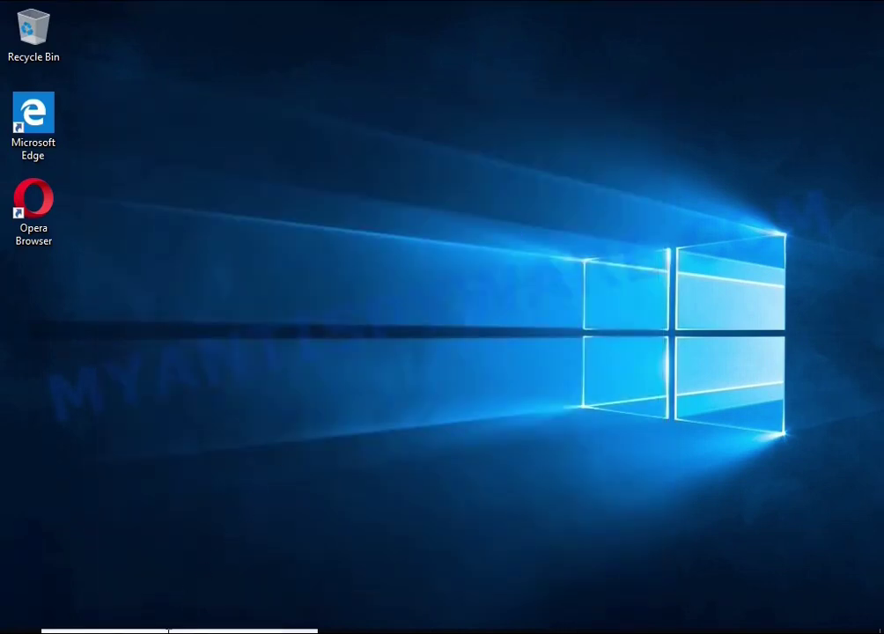
{"action": "key", "text": "super+s"}
{"action": "type", "text": "tas"}
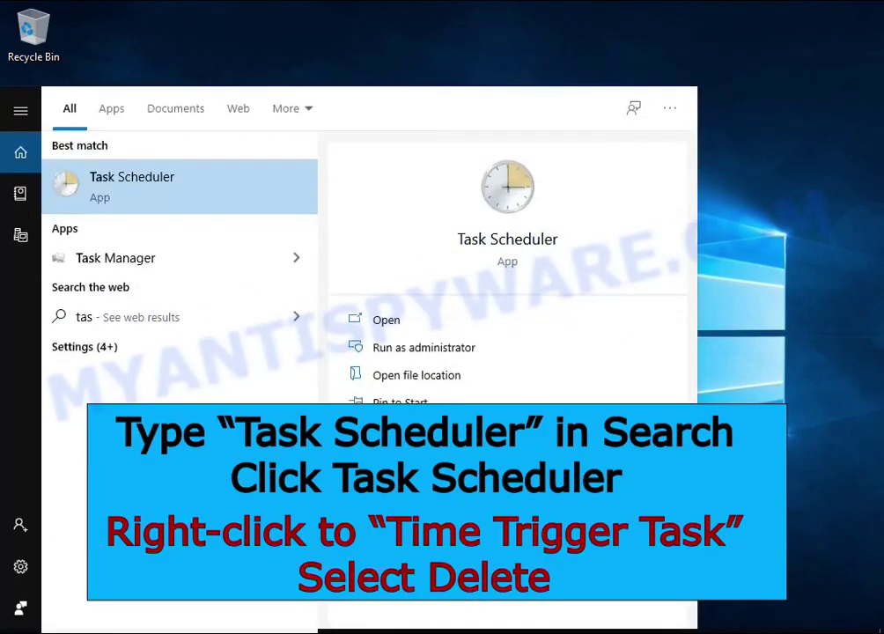
{"action": "type", "text": "k she"}
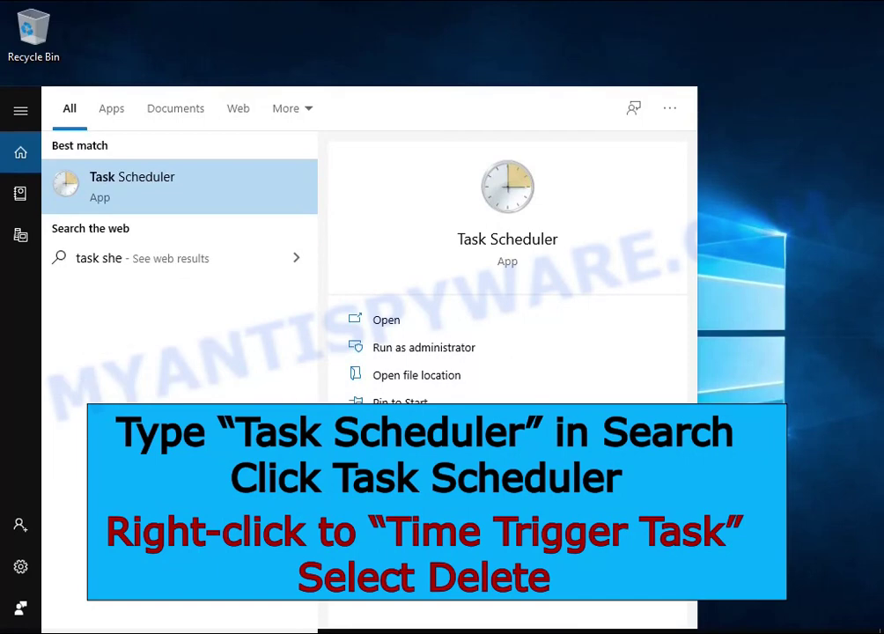
{"action": "left_click", "coordinate": [215, 203]}
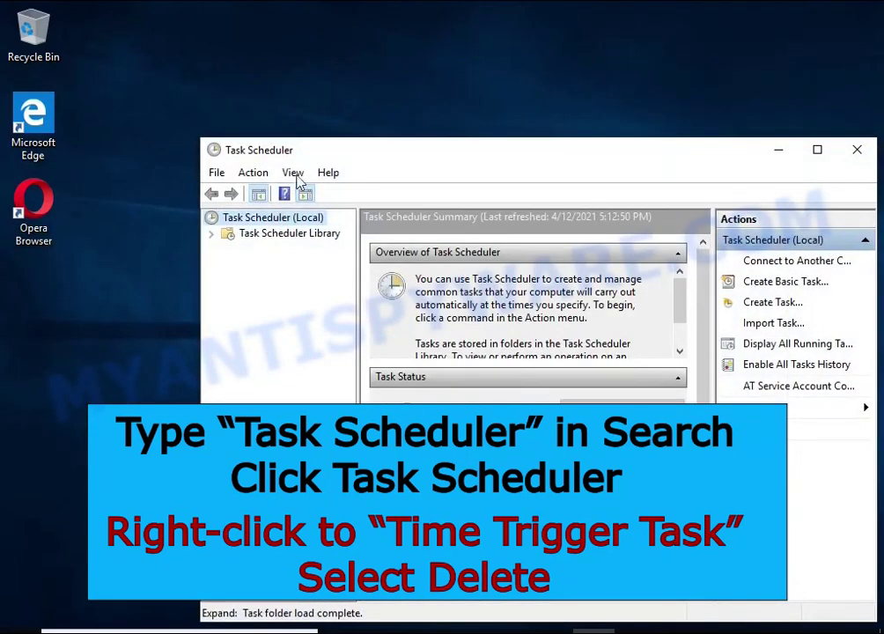
{"action": "left_click_drag", "start_coordinate": [329, 150], "coordinate": [269, 94]}
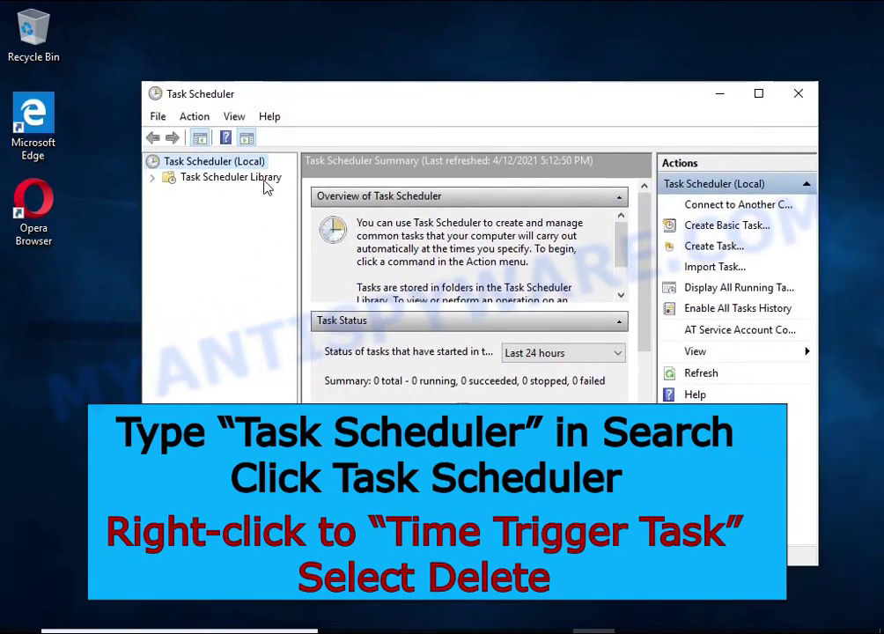
Delete Time Trigger Task from Task Scheduler Library and close Task Scheduler
{"action": "left_click", "coordinate": [260, 180]}
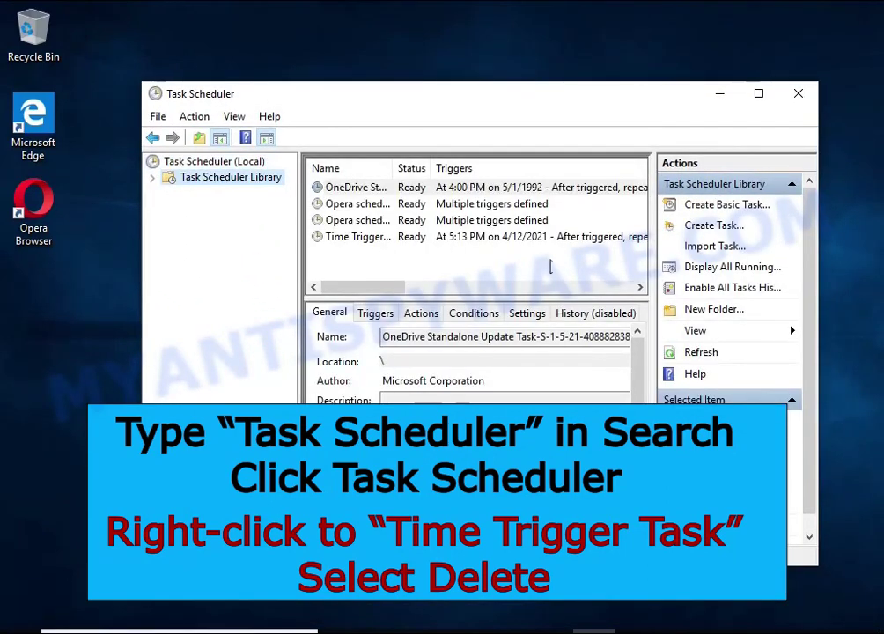
{"action": "left_click", "coordinate": [570, 237]}
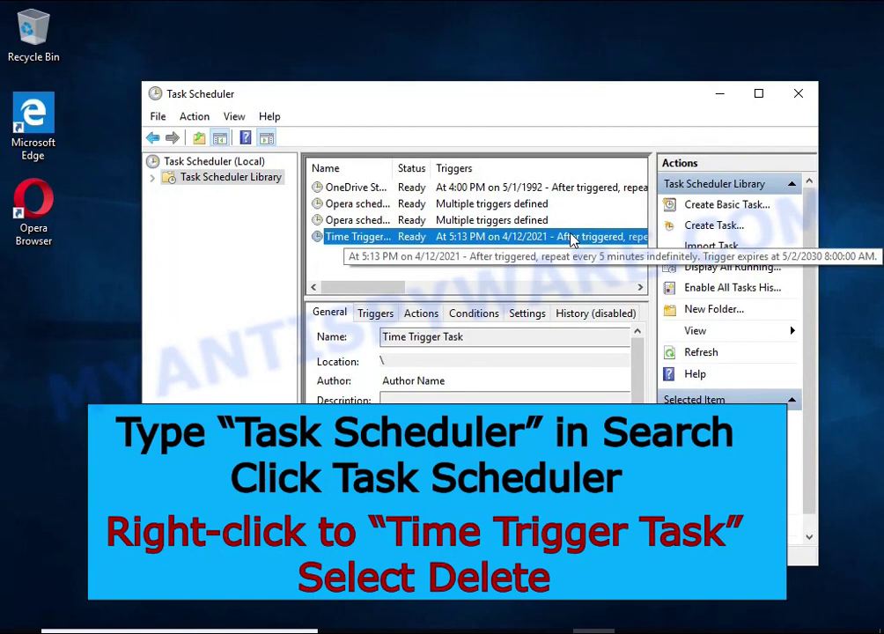
{"action": "right_click", "coordinate": [570, 238]}
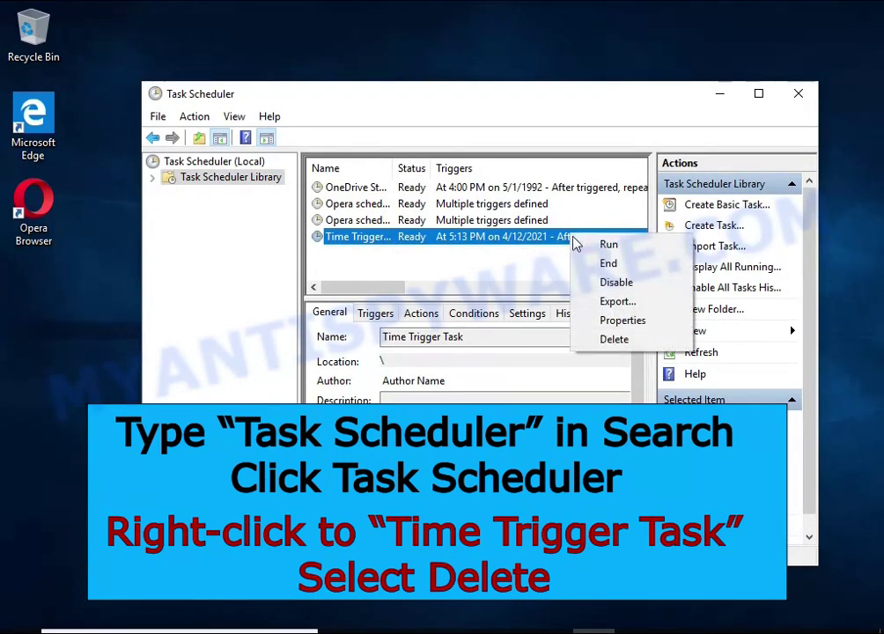
{"action": "left_click", "coordinate": [648, 342]}
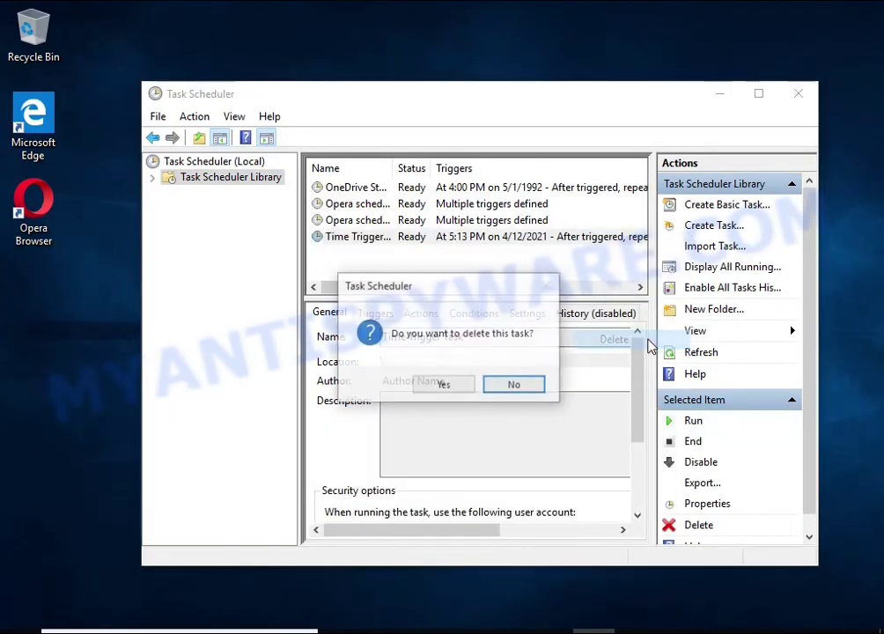
{"action": "left_click", "coordinate": [445, 387]}
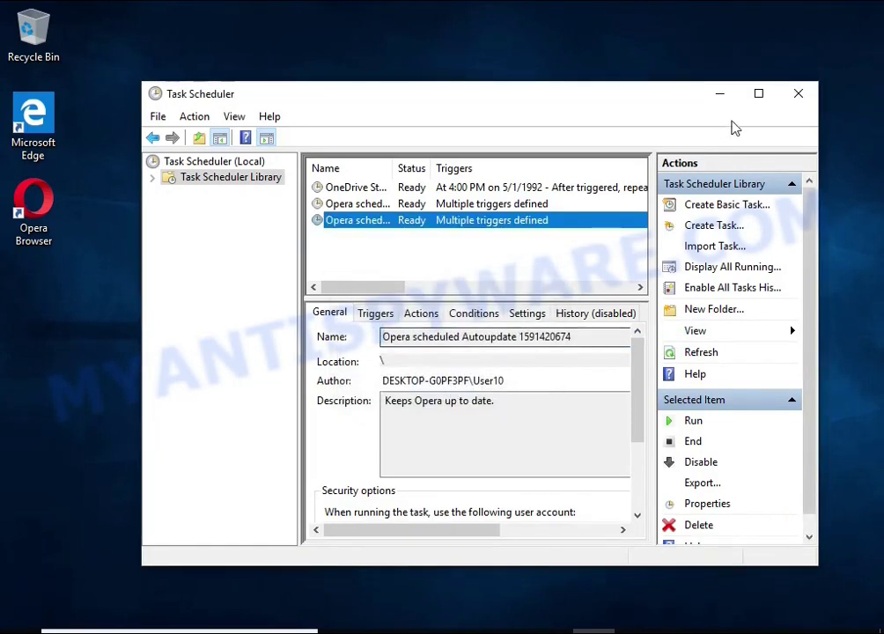
{"action": "left_click", "coordinate": [798, 97]}
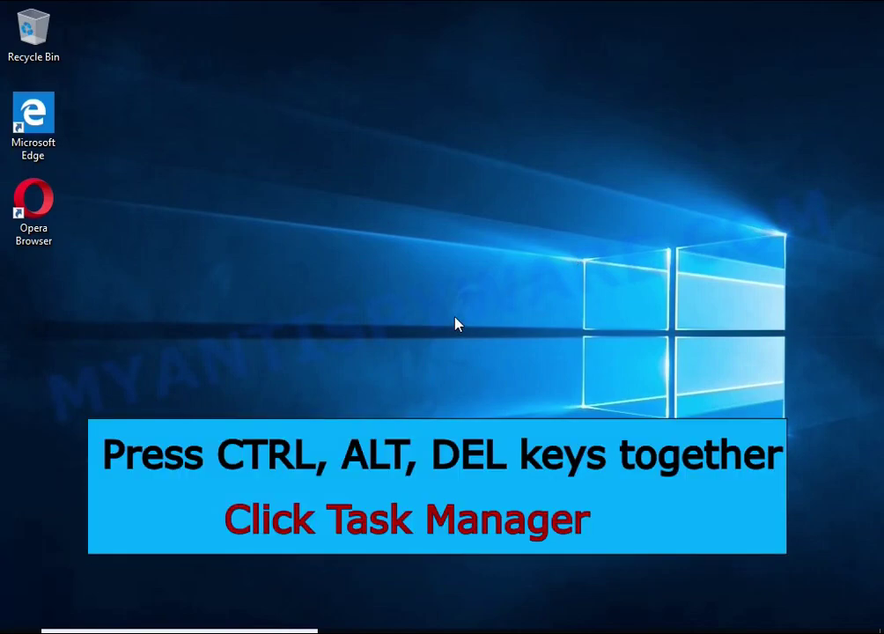
Reopen Task Manager and open DB07.exe's file location from the Start-up list
{"action": "key", "text": "ctrl+alt+Delete"}
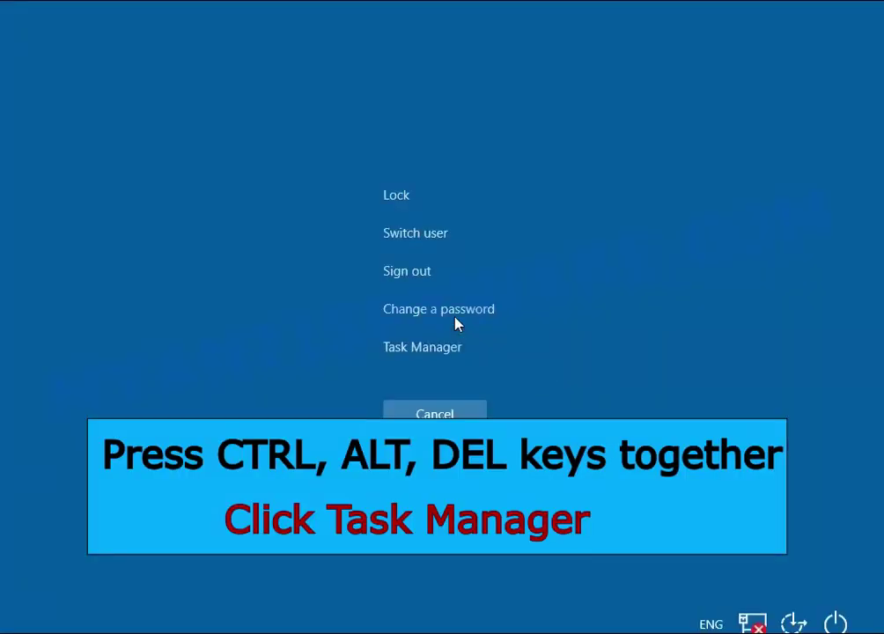
{"action": "left_click", "coordinate": [433, 359]}
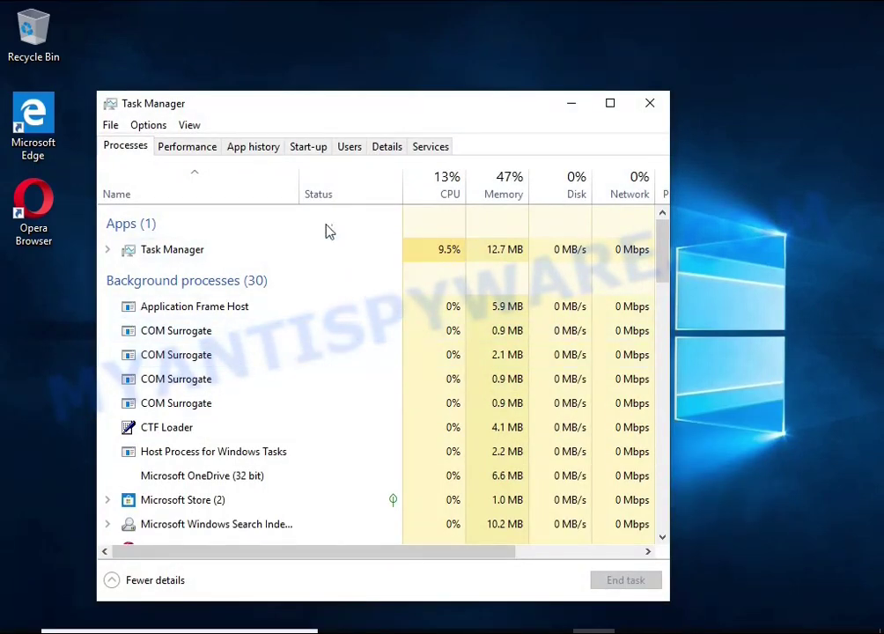
{"action": "left_click", "coordinate": [315, 149]}
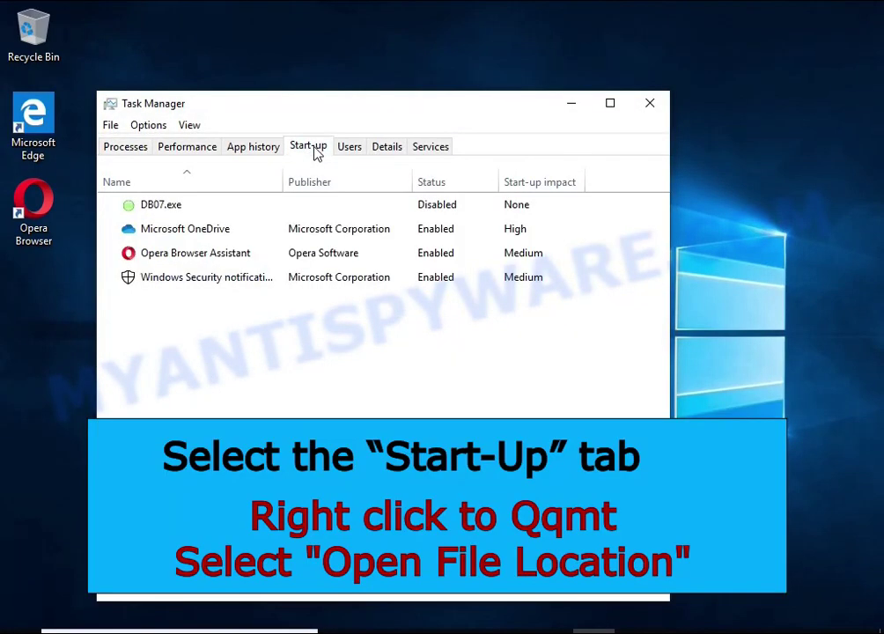
{"action": "right_click", "coordinate": [482, 206]}
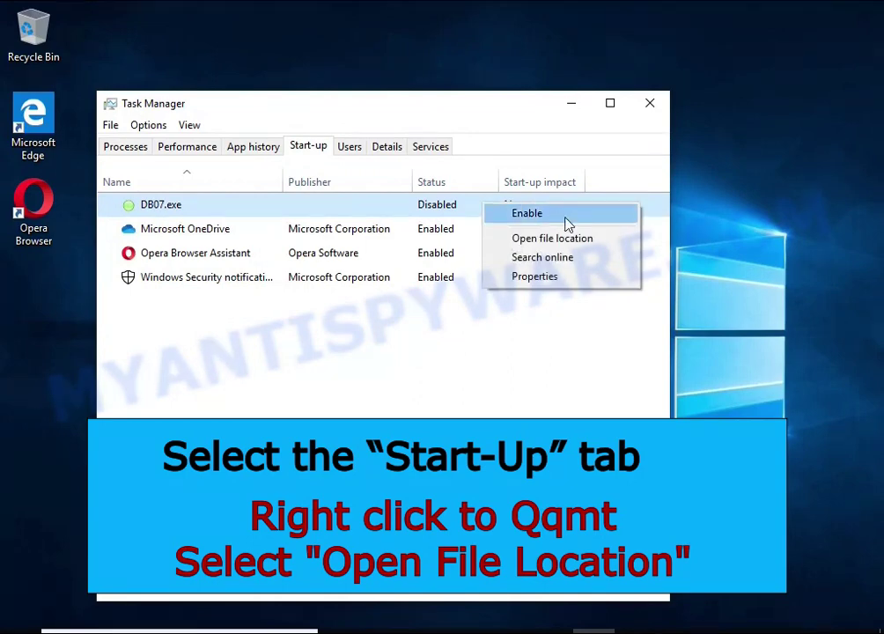
{"action": "left_click", "coordinate": [612, 243]}
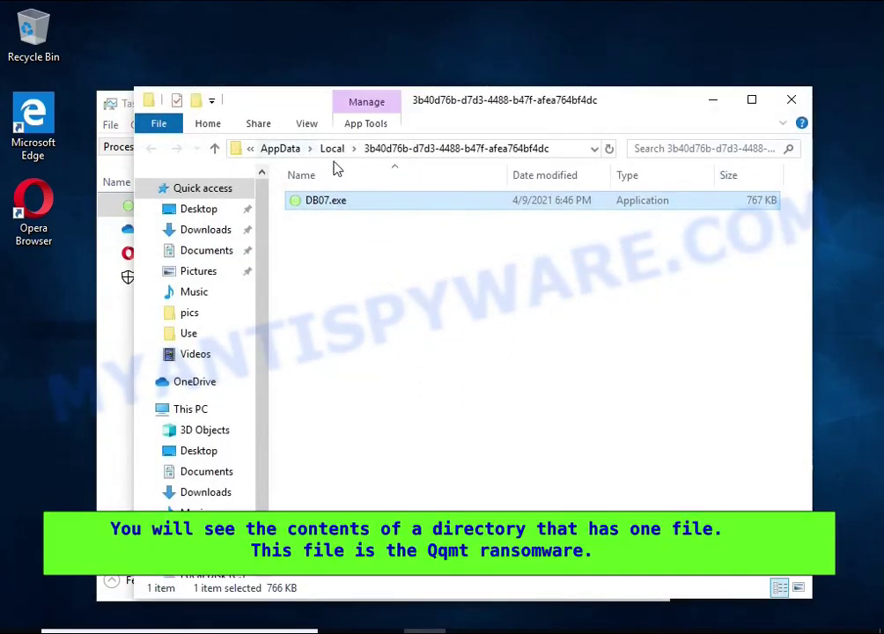
Close Task Manager, try deleting DB07.exe, and cancel after access is denied
{"action": "left_click", "coordinate": [106, 361]}
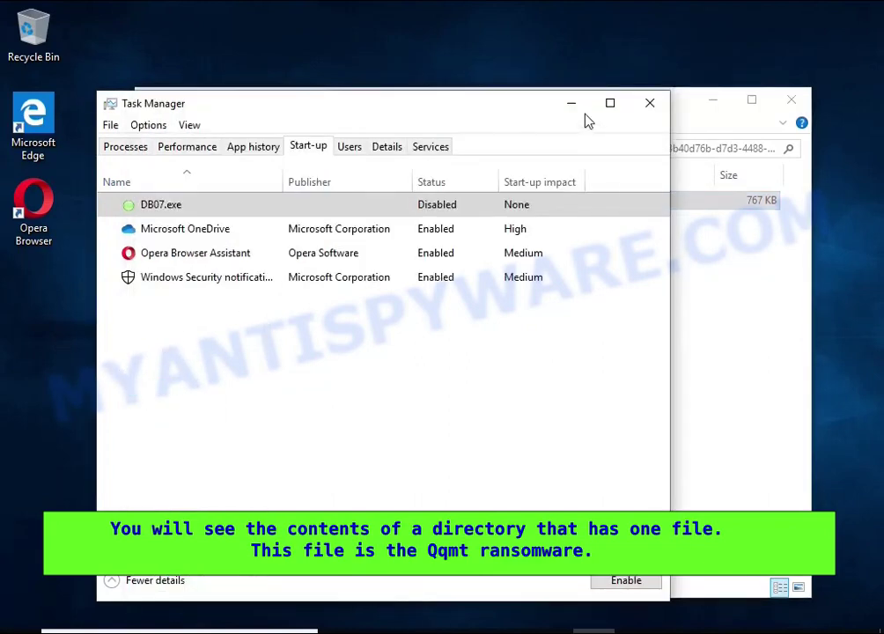
{"action": "left_click", "coordinate": [647, 106]}
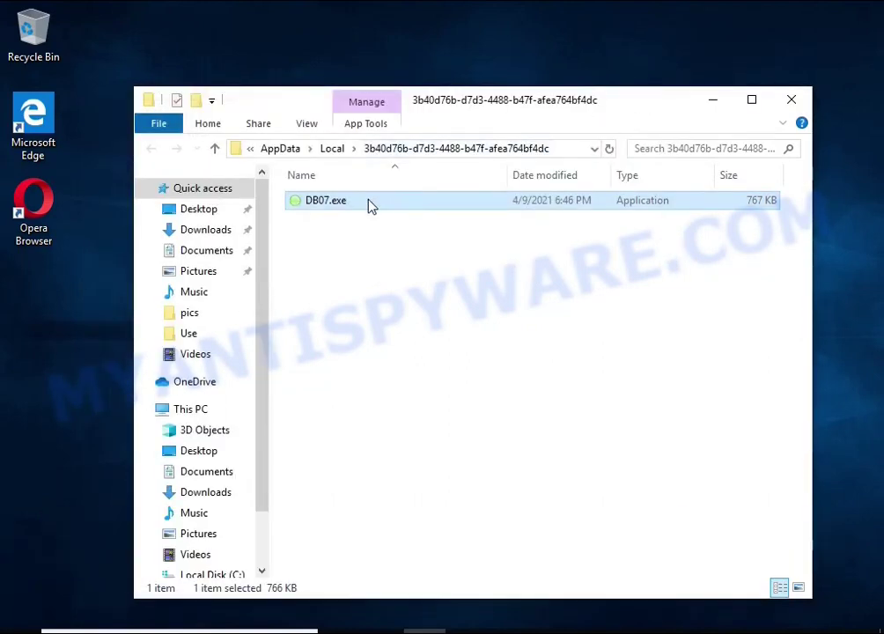
{"action": "right_click", "coordinate": [369, 204]}
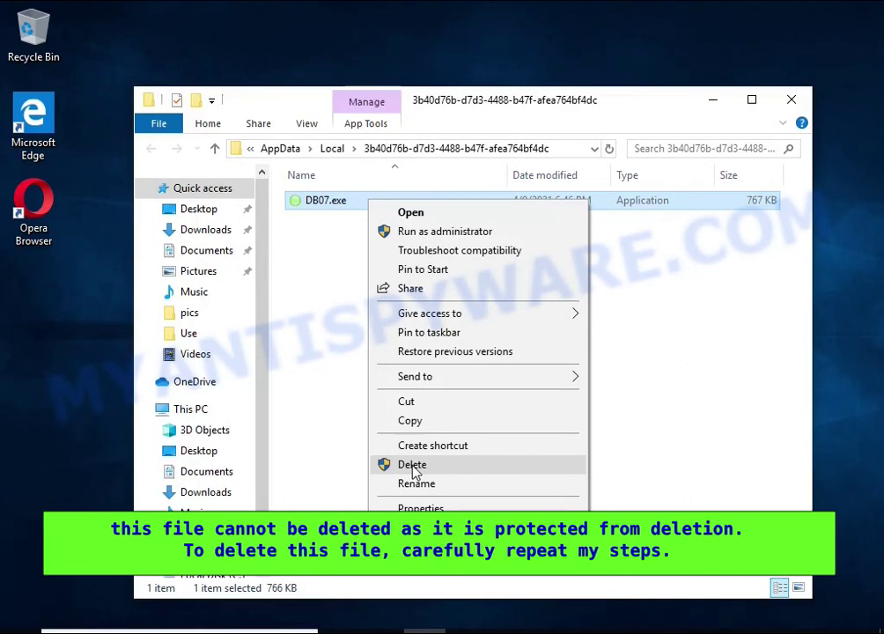
{"action": "left_click", "coordinate": [412, 464]}
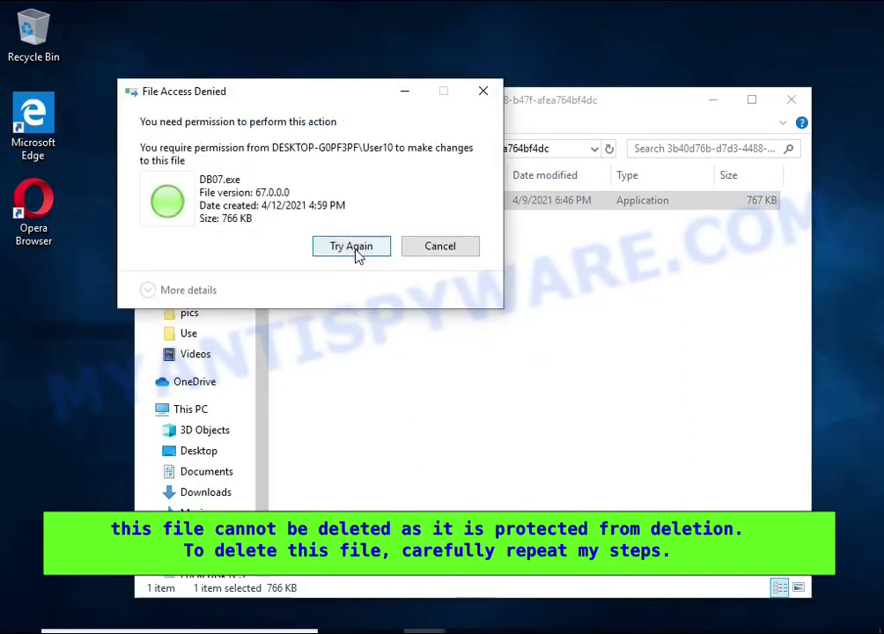
{"action": "left_click", "coordinate": [357, 252]}
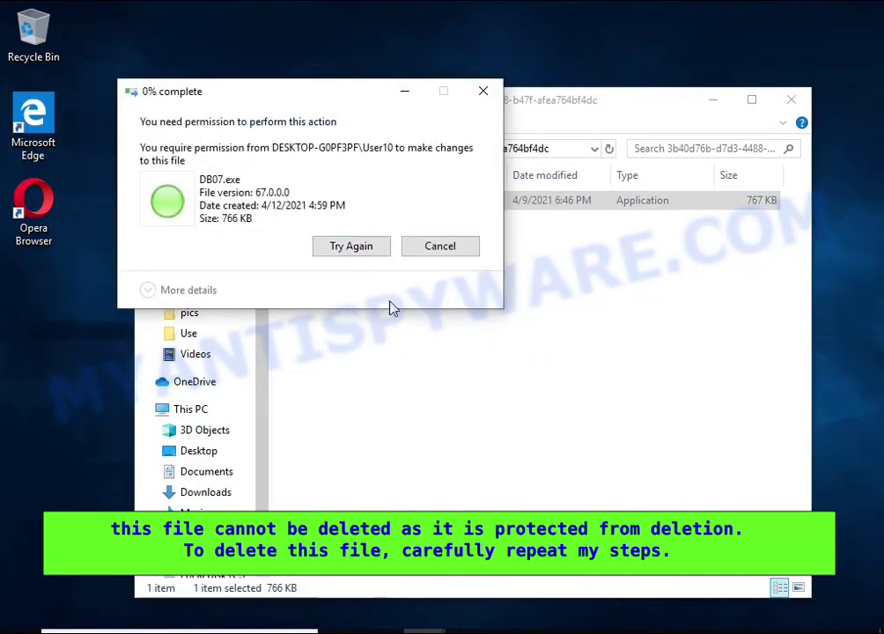
{"action": "left_click", "coordinate": [440, 249]}
In DB07.exe's advanced security settings, disable inheritance and convert permissions to explicit ones
{"action": "right_click", "coordinate": [363, 212]}
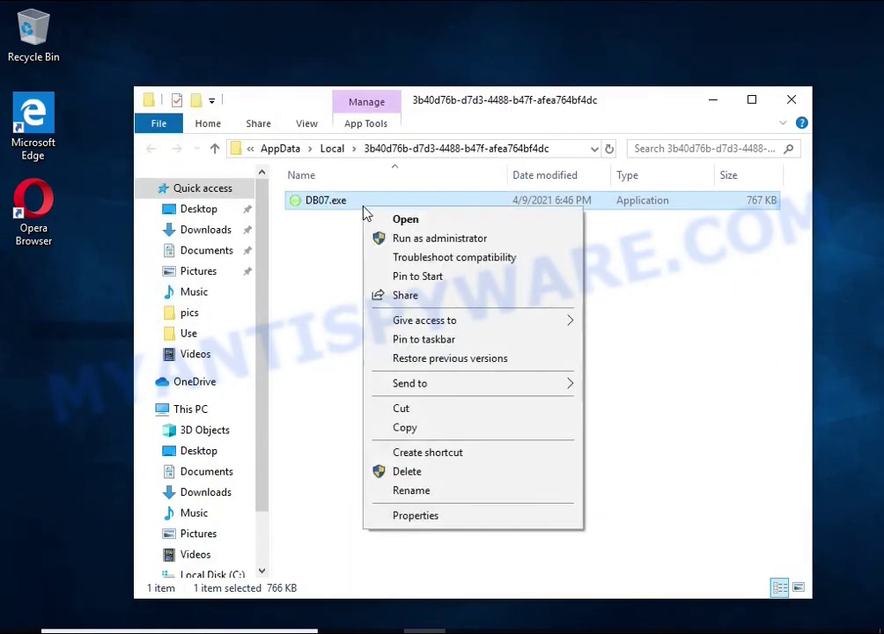
{"action": "left_click", "coordinate": [495, 521]}
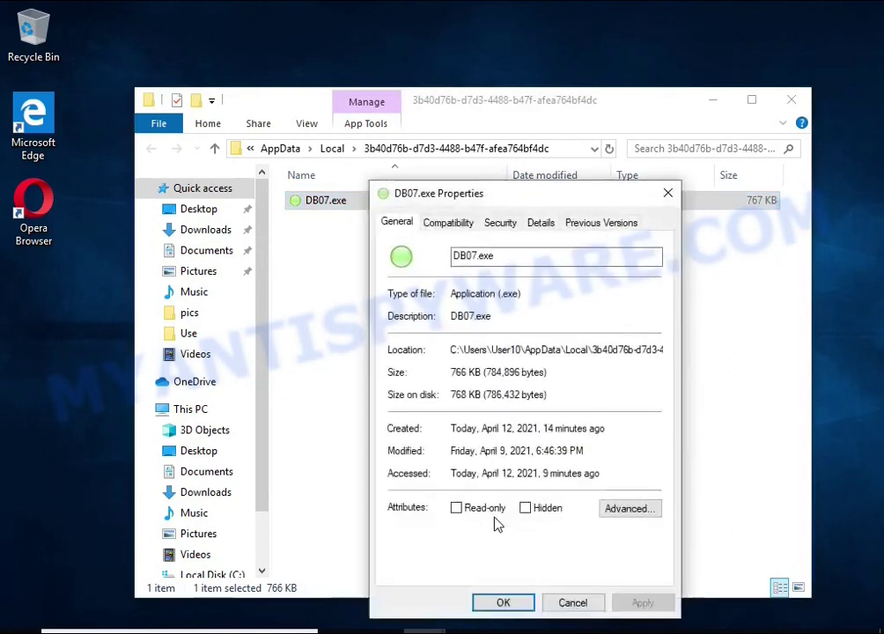
{"action": "left_click", "coordinate": [499, 225]}
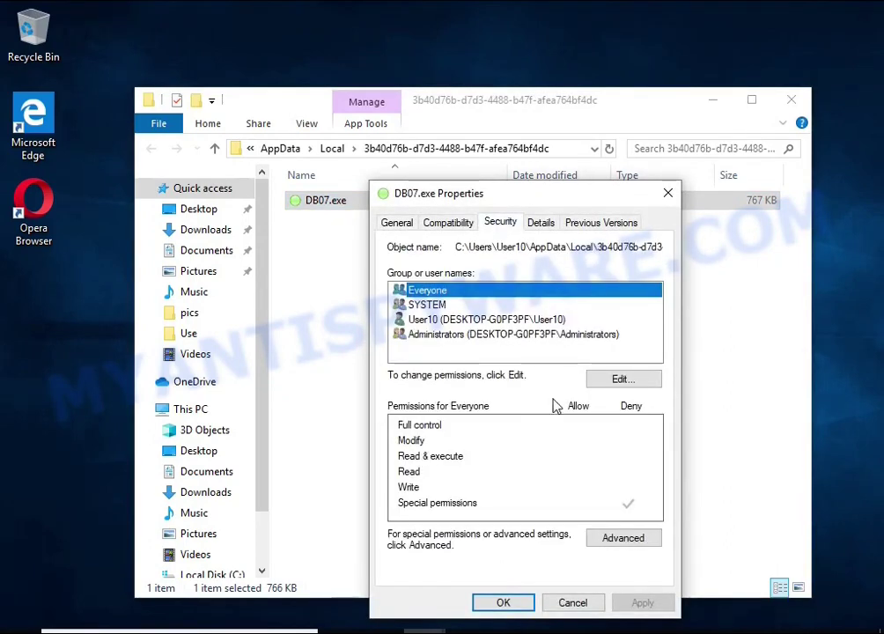
{"action": "left_click", "coordinate": [635, 539]}
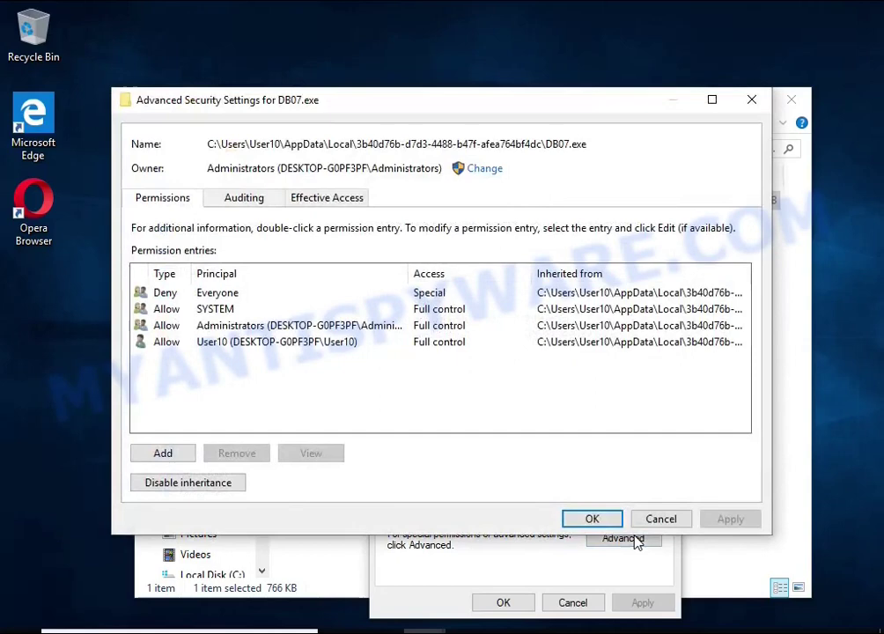
{"action": "left_click", "coordinate": [225, 491]}
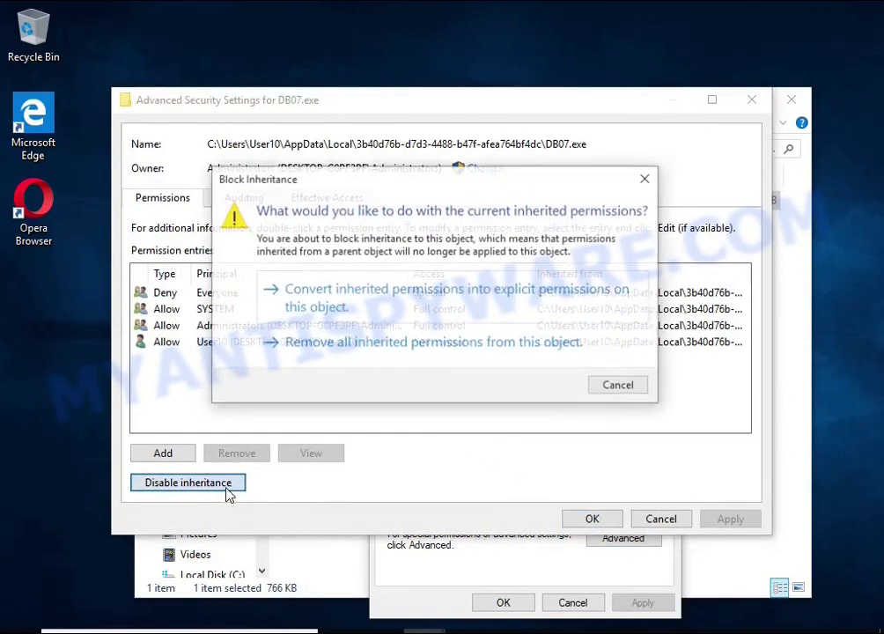
{"action": "left_click", "coordinate": [458, 299]}
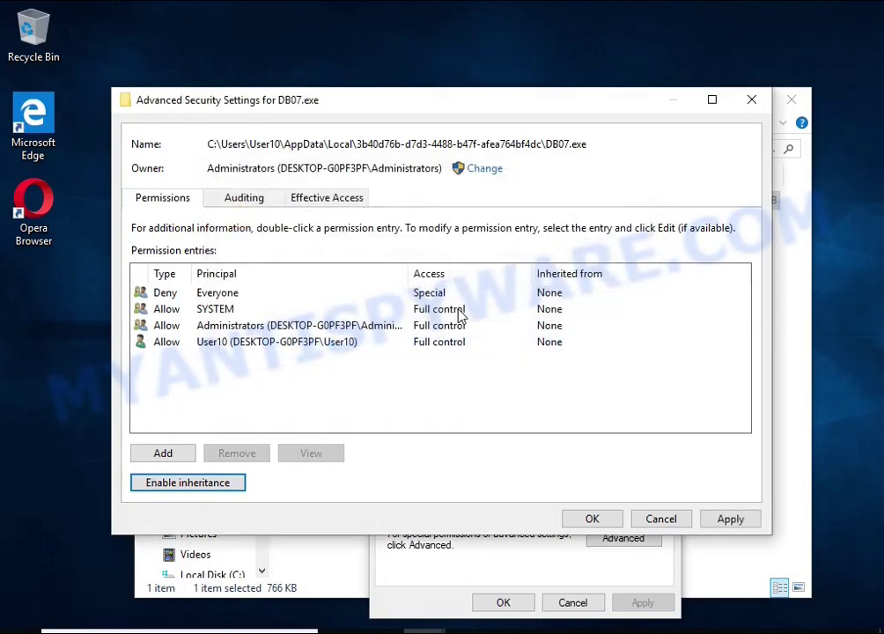
Remove the Everyone Deny entry and apply the changes, closing Properties
{"action": "left_click", "coordinate": [215, 296]}
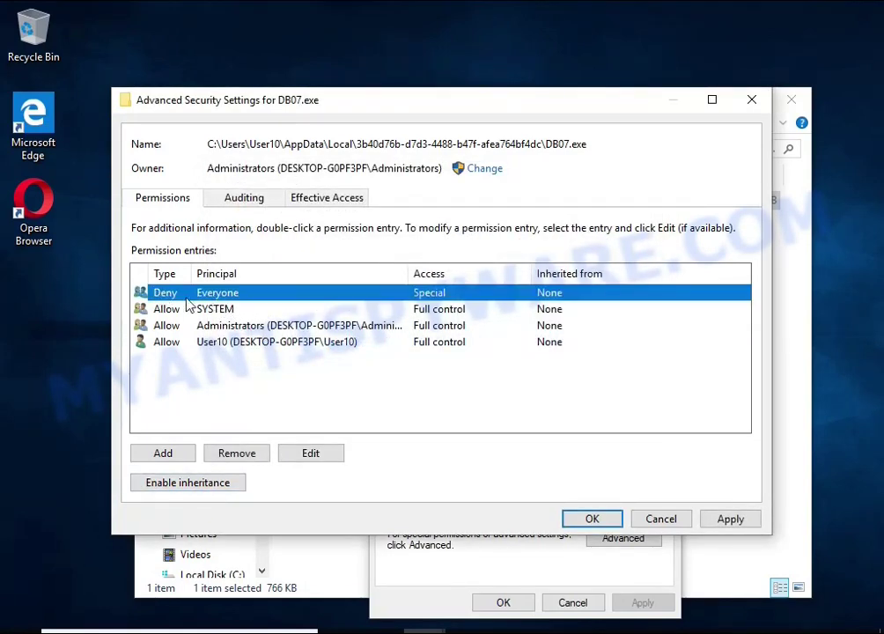
{"action": "left_click", "coordinate": [262, 458]}
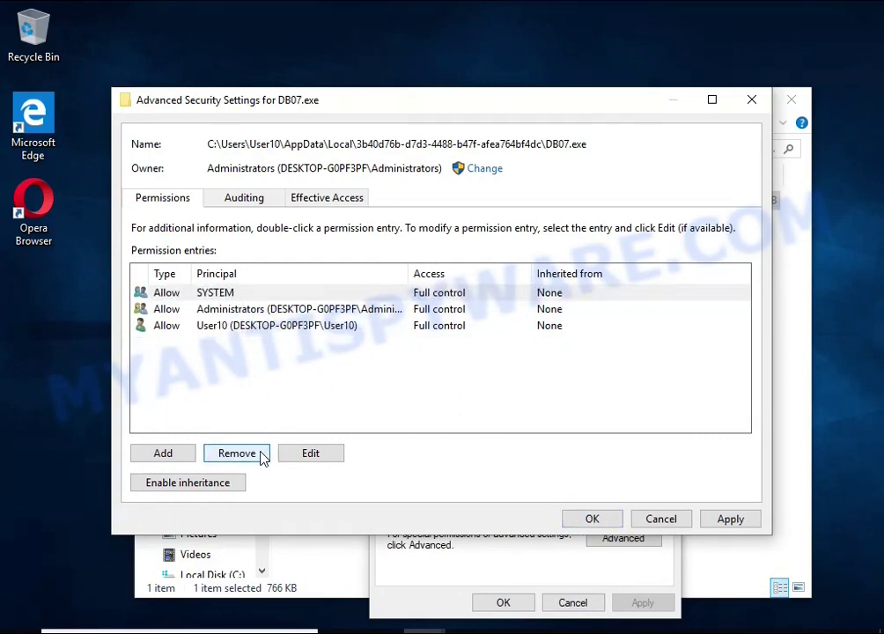
{"action": "left_click", "coordinate": [592, 518]}
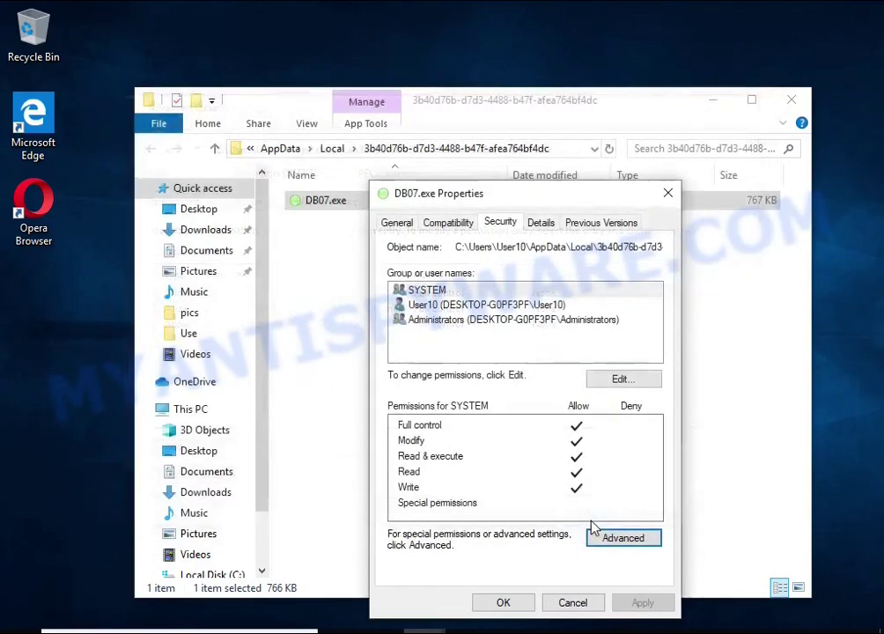
{"action": "left_click", "coordinate": [506, 598]}
Delete DB07.exe, then open the inserted USB Drive (E:) holding the decryptor, ShadowExplorer and TestDisk
{"action": "right_click", "coordinate": [337, 200]}
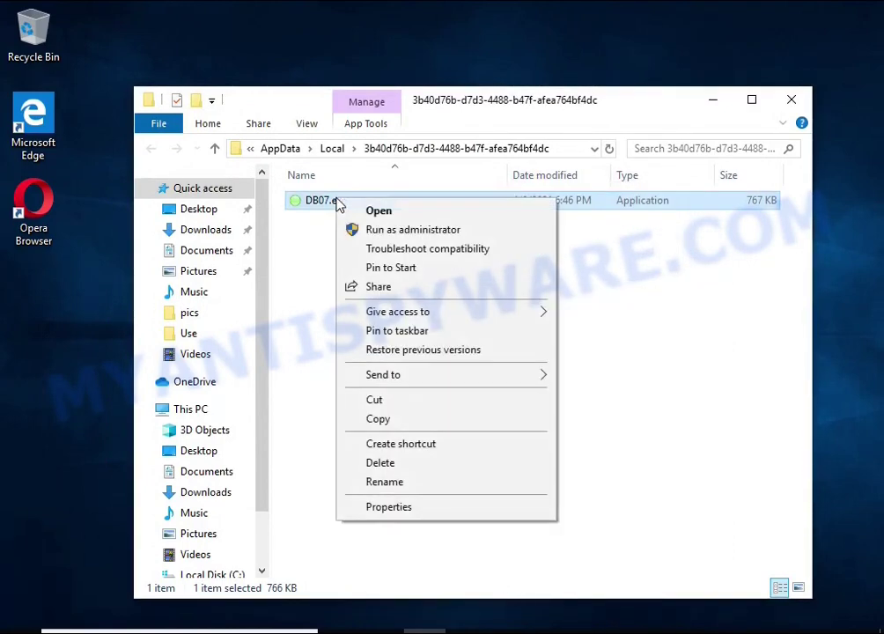
{"action": "left_click", "coordinate": [428, 463]}
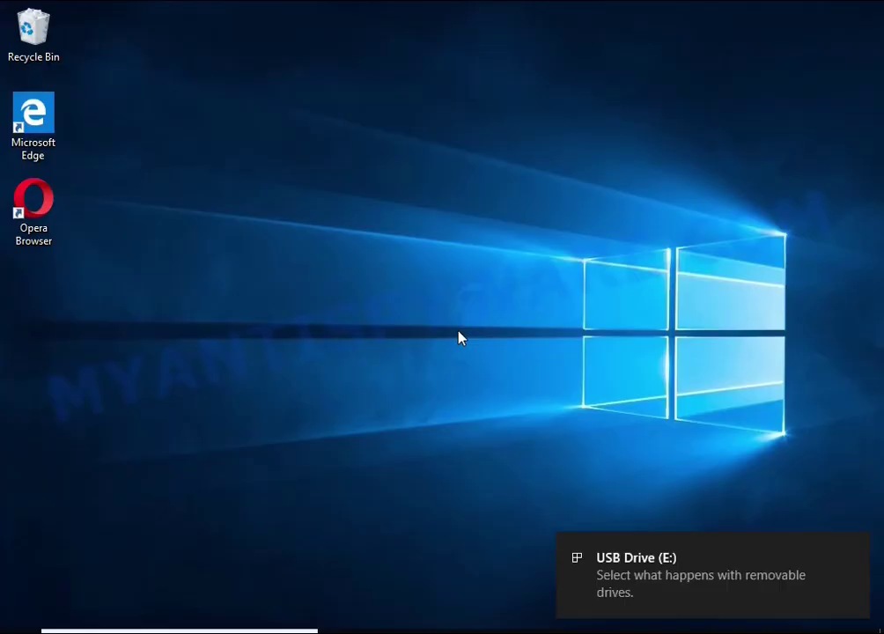
{"action": "left_click", "coordinate": [655, 580]}
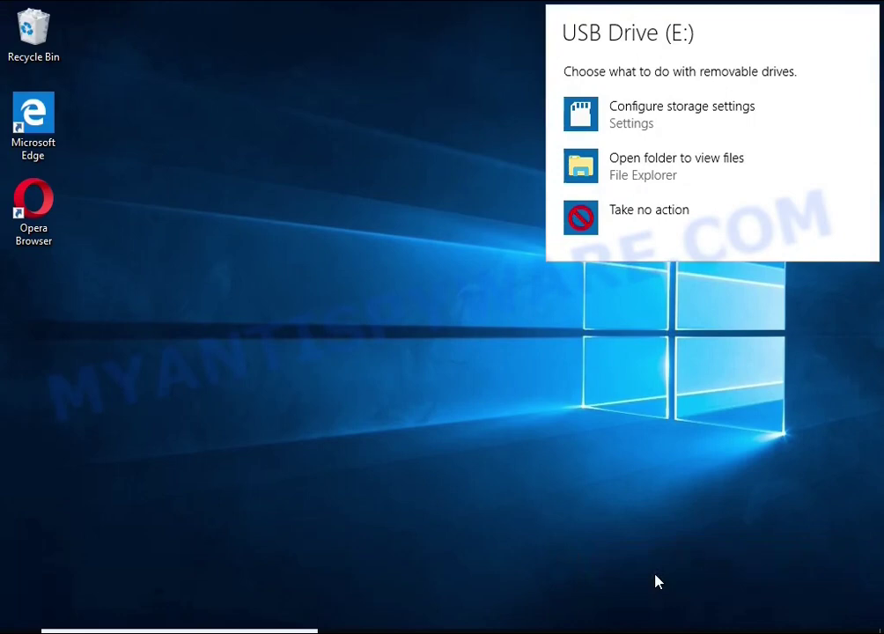
{"action": "left_click", "coordinate": [660, 169]}
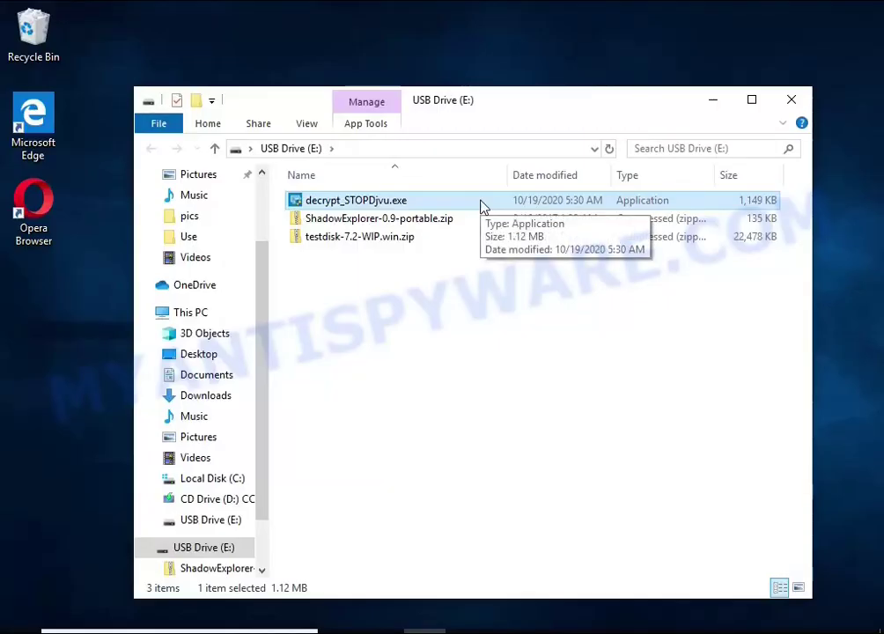
Run decrypt_STOPDjvu.exe as administrator, accept its terms and disable the active ransomware component
{"action": "double_click", "coordinate": [482, 205]}
{"action": "left_click", "coordinate": [344, 442]}
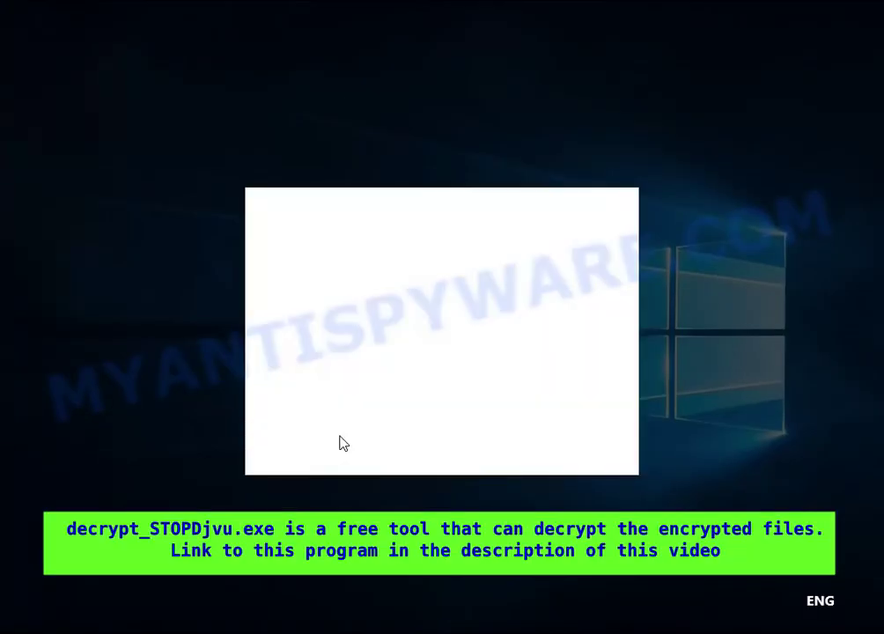
{"action": "left_click", "coordinate": [321, 280]}
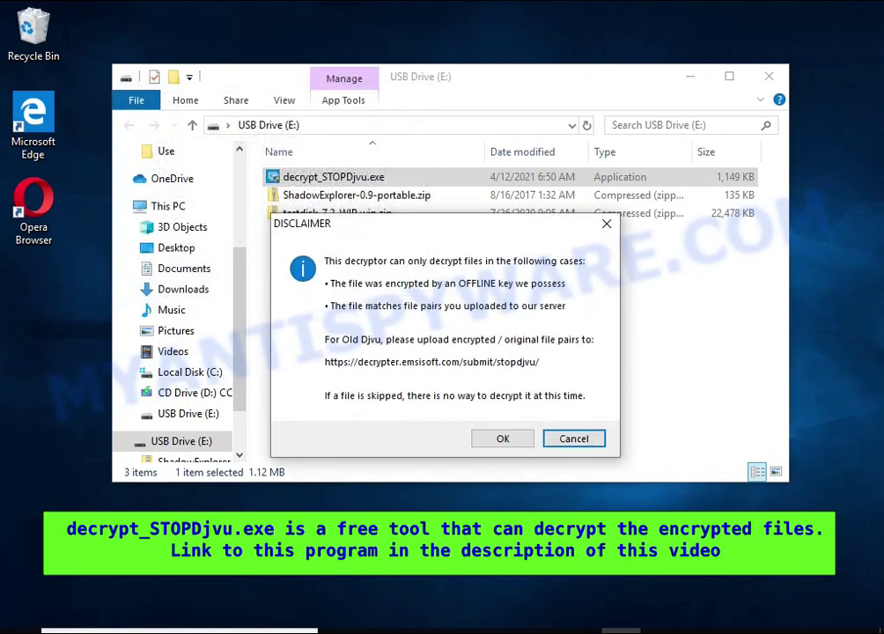
{"action": "left_click", "coordinate": [507, 438]}
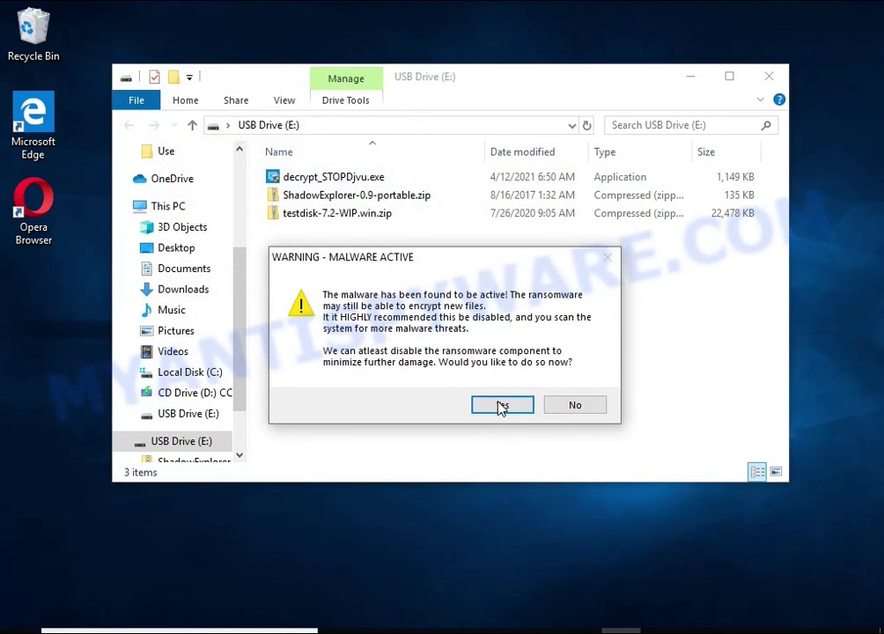
{"action": "left_click", "coordinate": [501, 407]}
{"action": "left_click", "coordinate": [548, 395]}
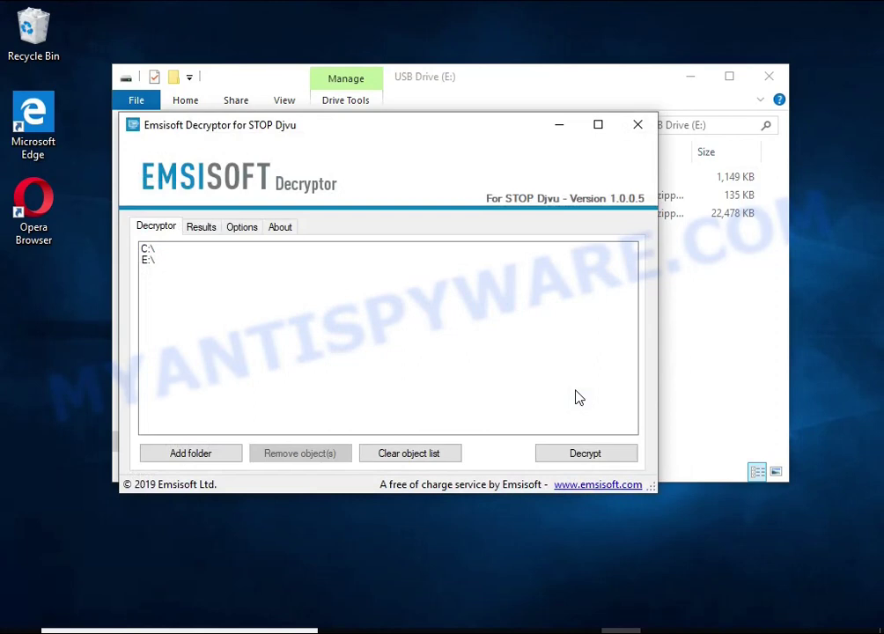
{"action": "left_click", "coordinate": [777, 76]}
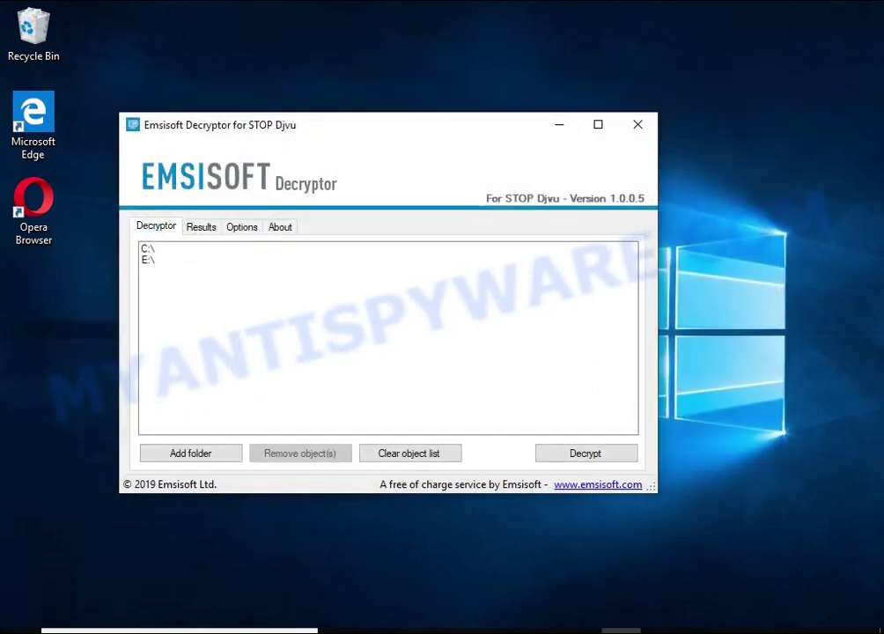
Remove C:\ and E:\ from the decryptor's folder list
{"action": "left_click_drag", "start_coordinate": [367, 124], "coordinate": [419, 117]}
{"action": "left_click", "coordinate": [222, 247]}
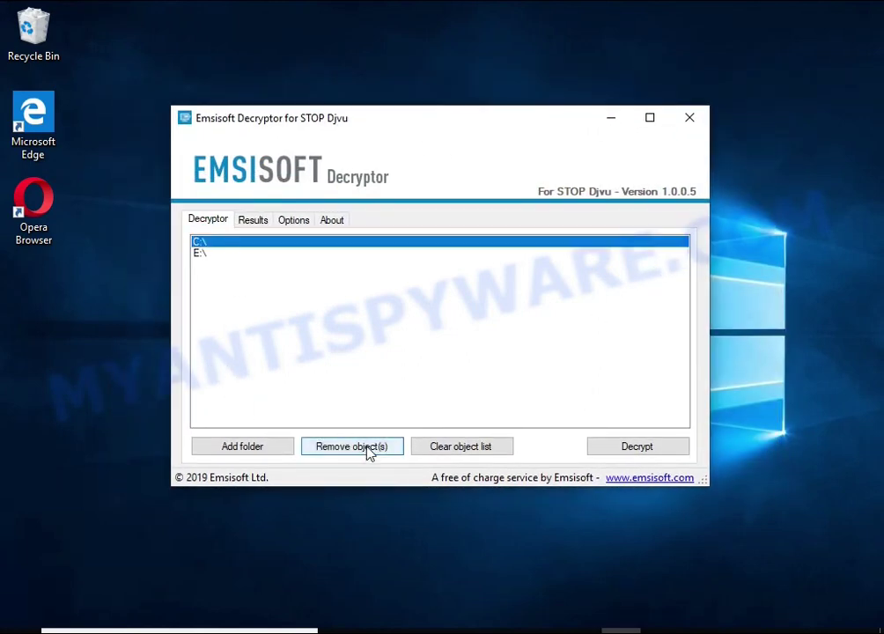
{"action": "left_click", "coordinate": [365, 448]}
{"action": "left_click", "coordinate": [254, 279]}
{"action": "left_click", "coordinate": [350, 448]}
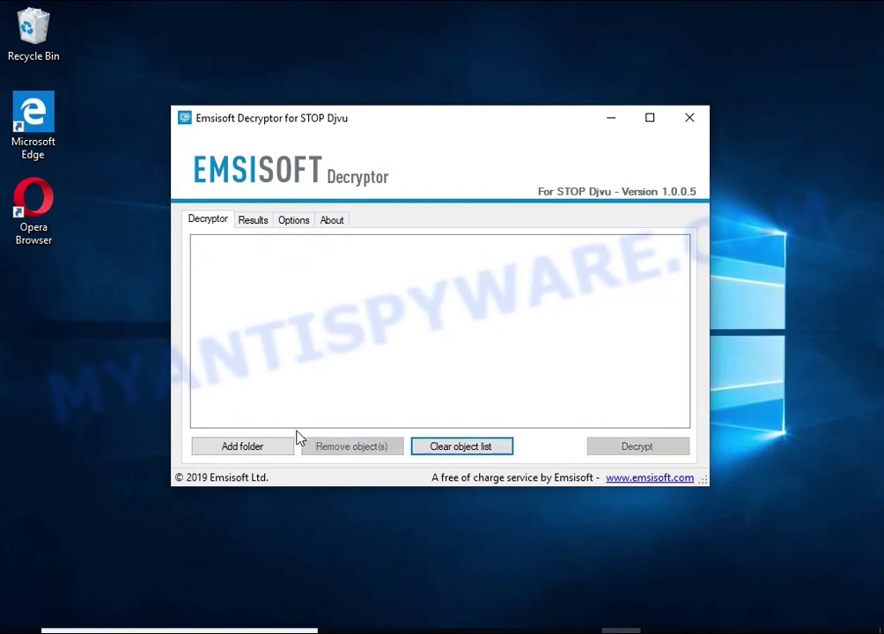
Add the Documents and Pictures folders as decryption targets
{"action": "left_click", "coordinate": [245, 447]}
{"action": "left_click", "coordinate": [379, 308]}
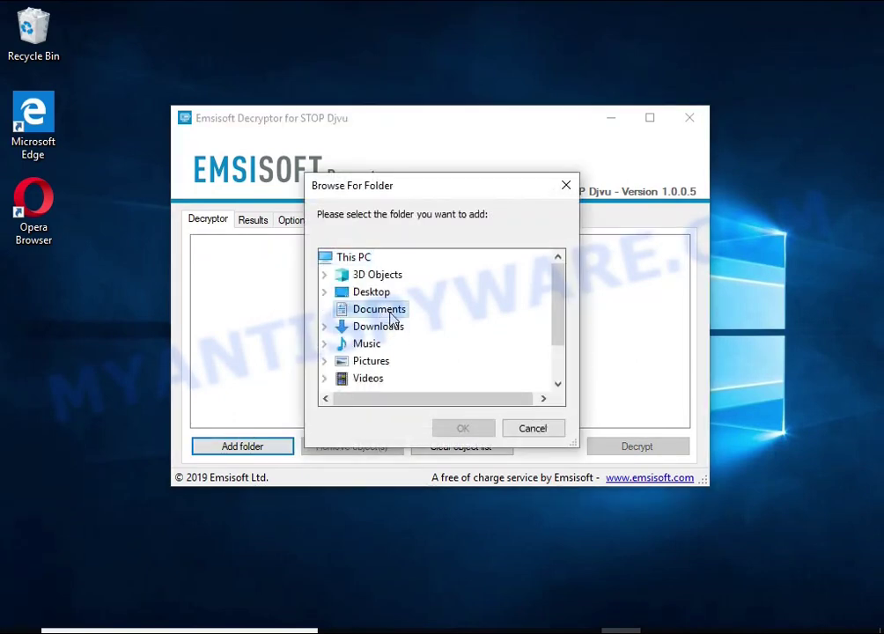
{"action": "left_click", "coordinate": [455, 428]}
{"action": "left_click", "coordinate": [251, 449]}
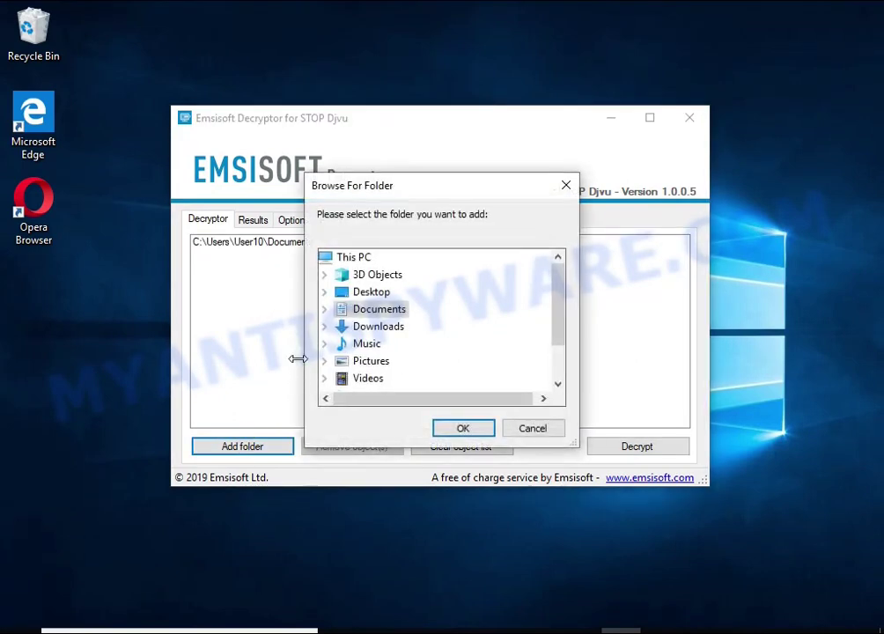
{"action": "left_click", "coordinate": [380, 361]}
{"action": "left_click", "coordinate": [453, 427]}
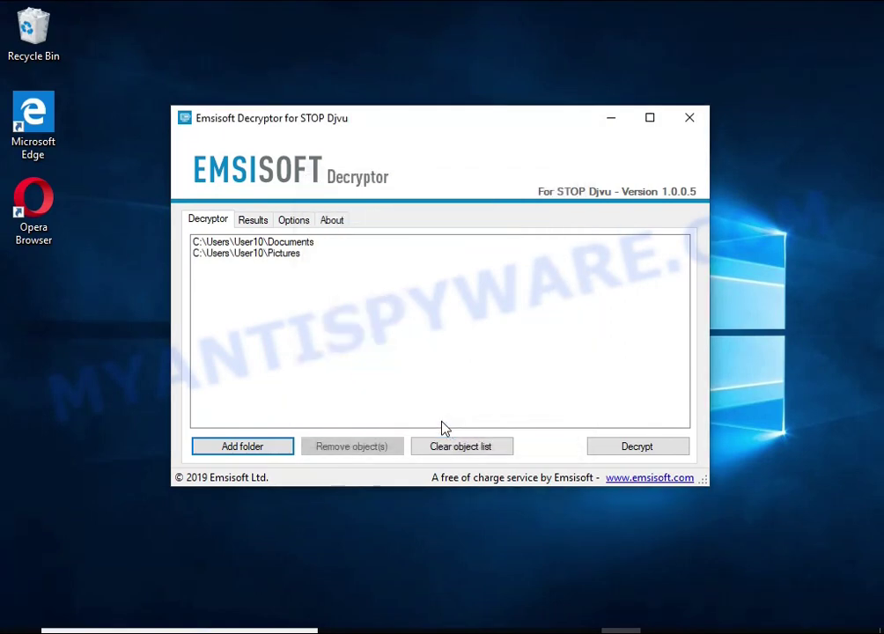
{"action": "left_click", "coordinate": [247, 243]}
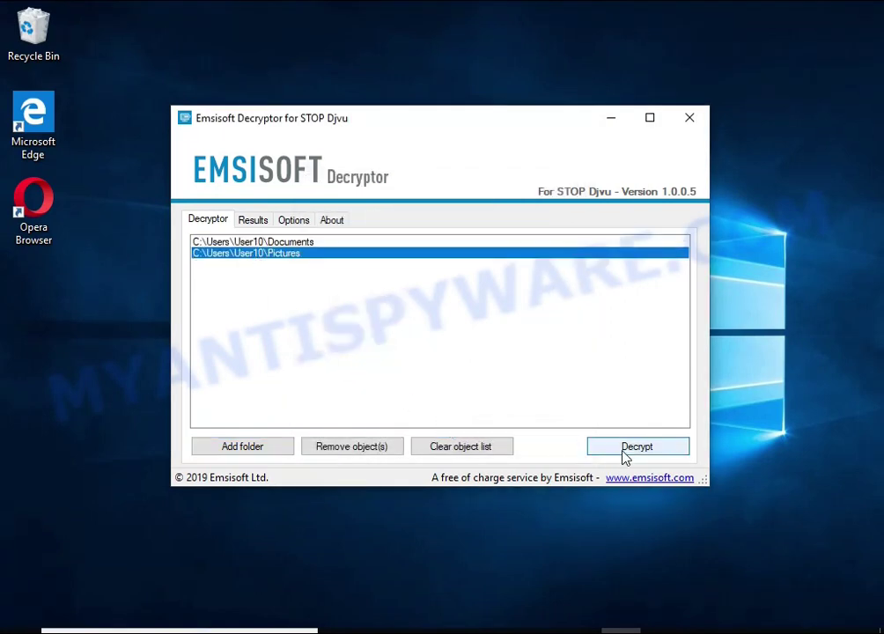
Decrypt Documents and Pictures and review the log reporting no key for the offline ID
{"action": "left_click", "coordinate": [656, 448]}
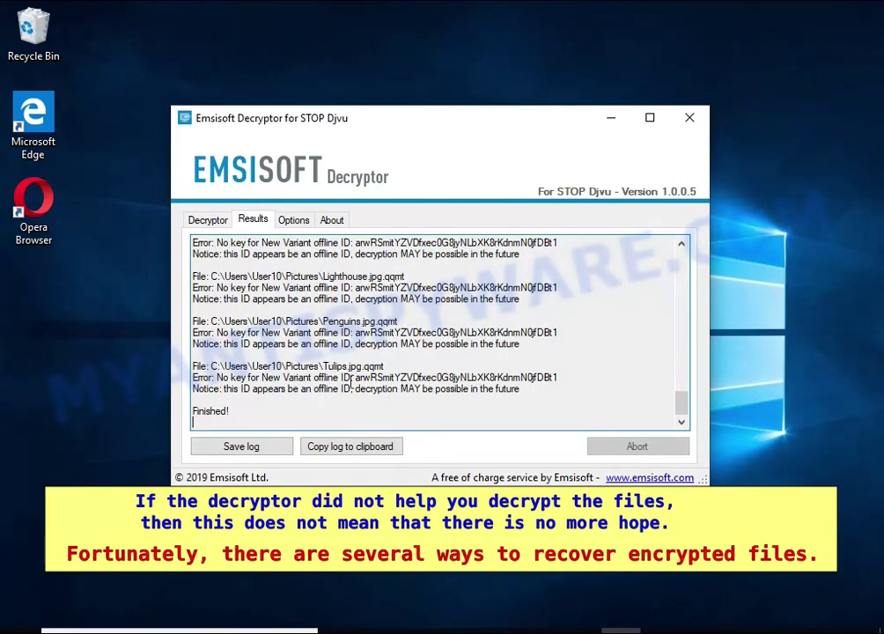
{"action": "left_click_drag", "start_coordinate": [380, 366], "coordinate": [385, 366]}
{"action": "double_click", "coordinate": [475, 377]}
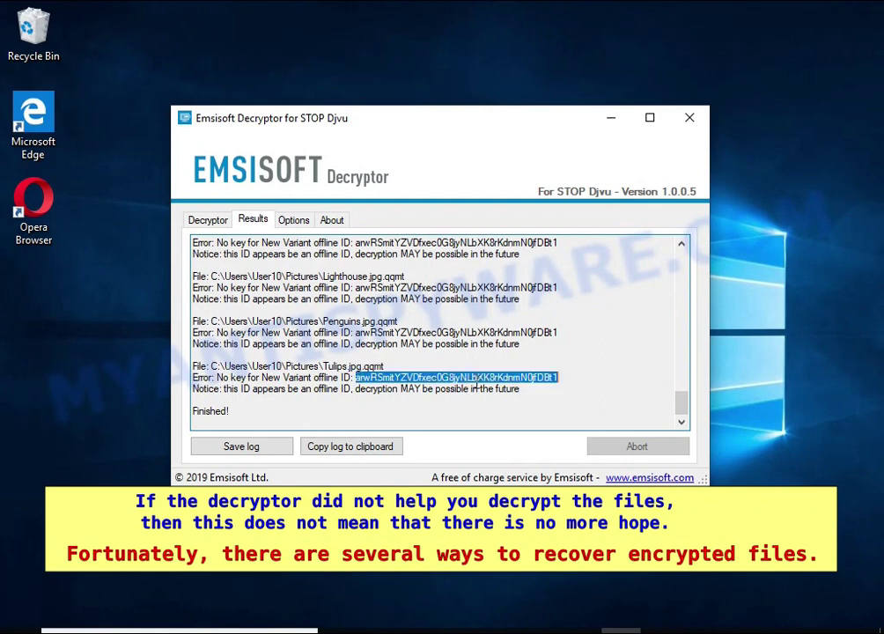
{"action": "double_click", "coordinate": [325, 389]}
{"action": "double_click", "coordinate": [377, 389]}
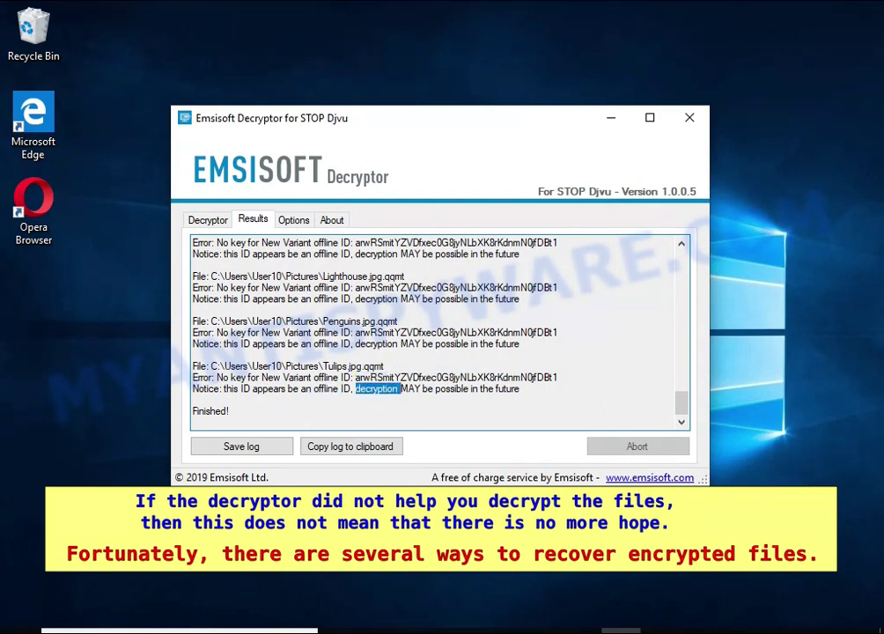
{"action": "double_click", "coordinate": [411, 389]}
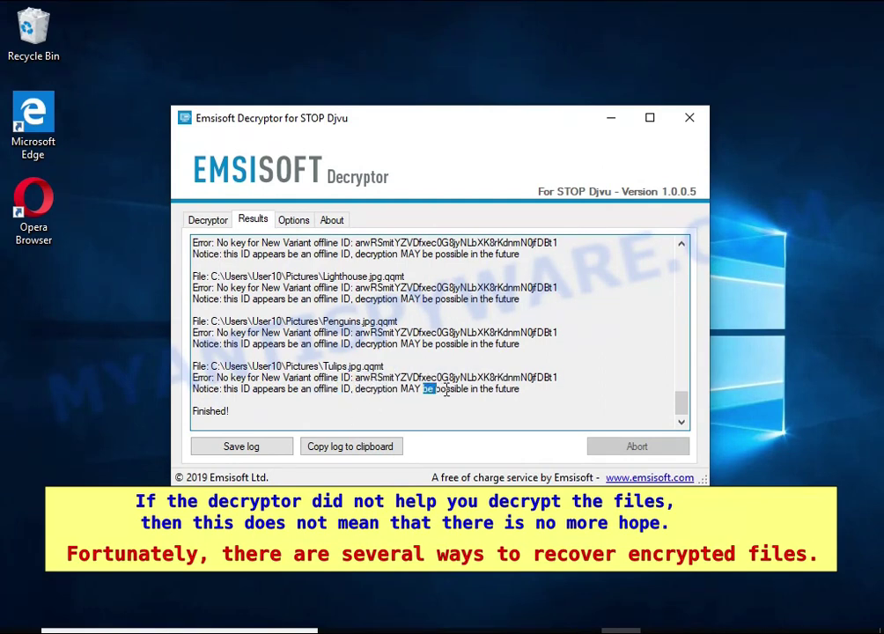
{"action": "double_click", "coordinate": [452, 389]}
{"action": "left_click", "coordinate": [501, 389]}
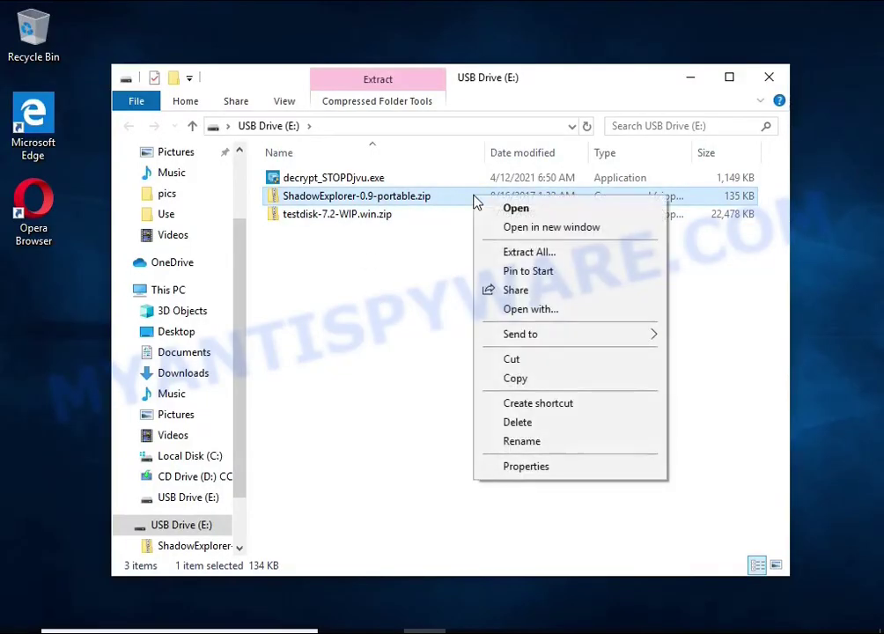
Extract ShadowExplorer-0.9-portable.zip on the USB drive and run ShadowExplorerPortable.exe as administrator
{"action": "left_click", "coordinate": [582, 256]}
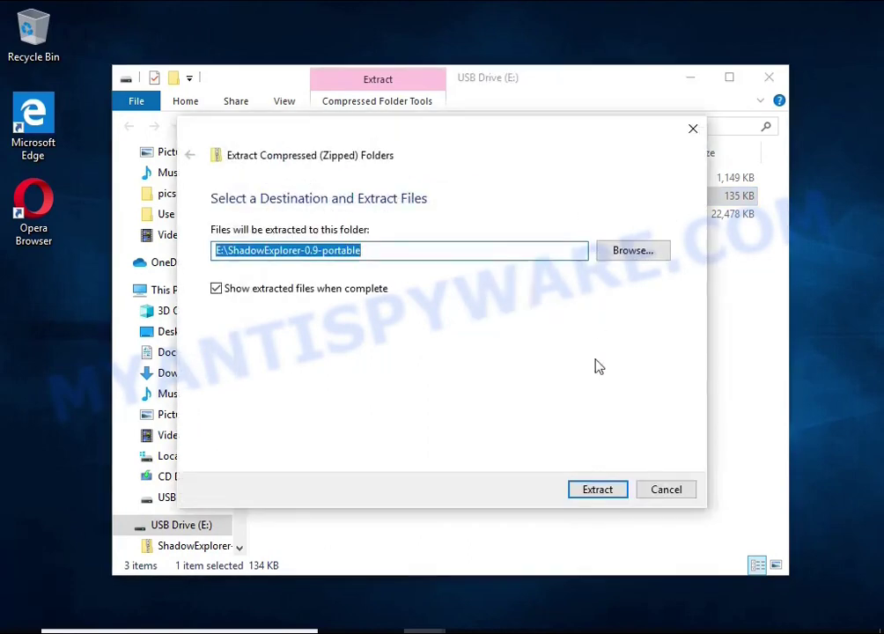
{"action": "left_click", "coordinate": [608, 494]}
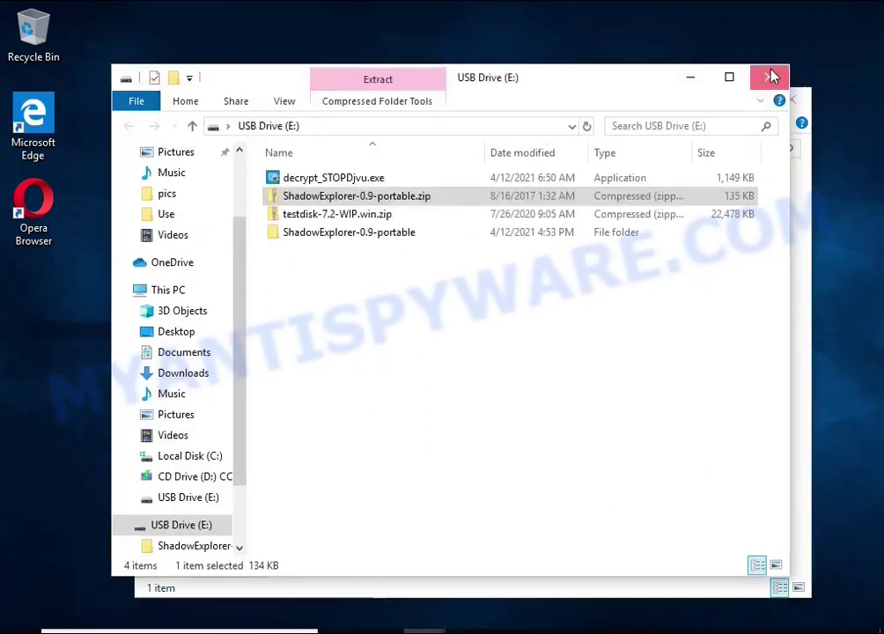
{"action": "left_click", "coordinate": [768, 77]}
{"action": "double_click", "coordinate": [466, 205]}
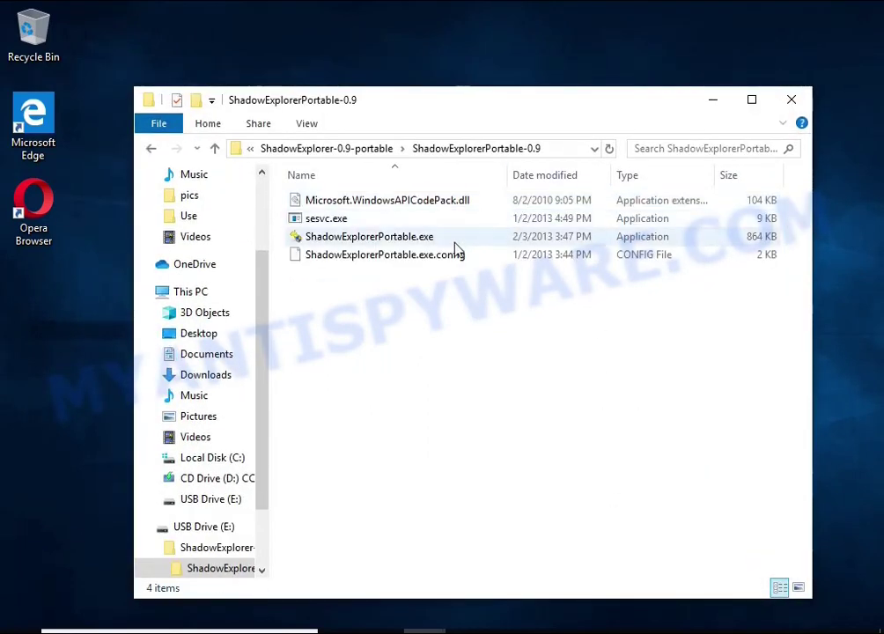
{"action": "double_click", "coordinate": [465, 236]}
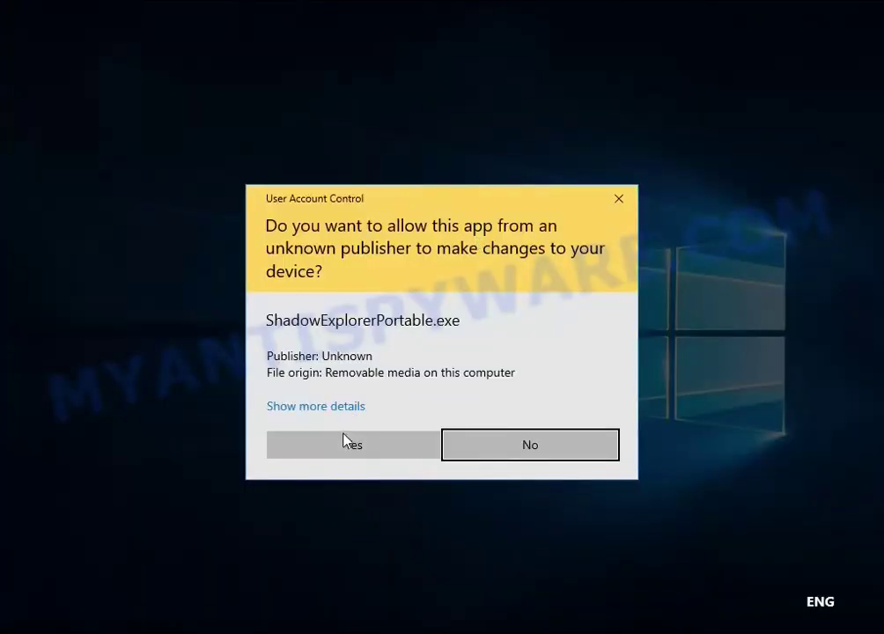
{"action": "left_click", "coordinate": [345, 440]}
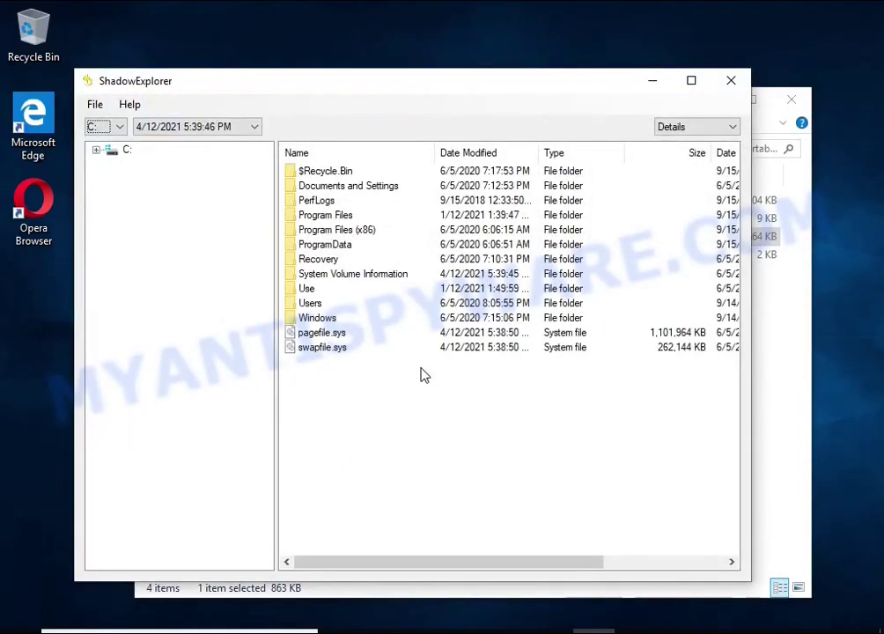
Open the 5:40:04 PM shadow copy and browse to User10's Documents folder
{"action": "left_click", "coordinate": [115, 127]}
{"action": "left_click", "coordinate": [176, 127]}
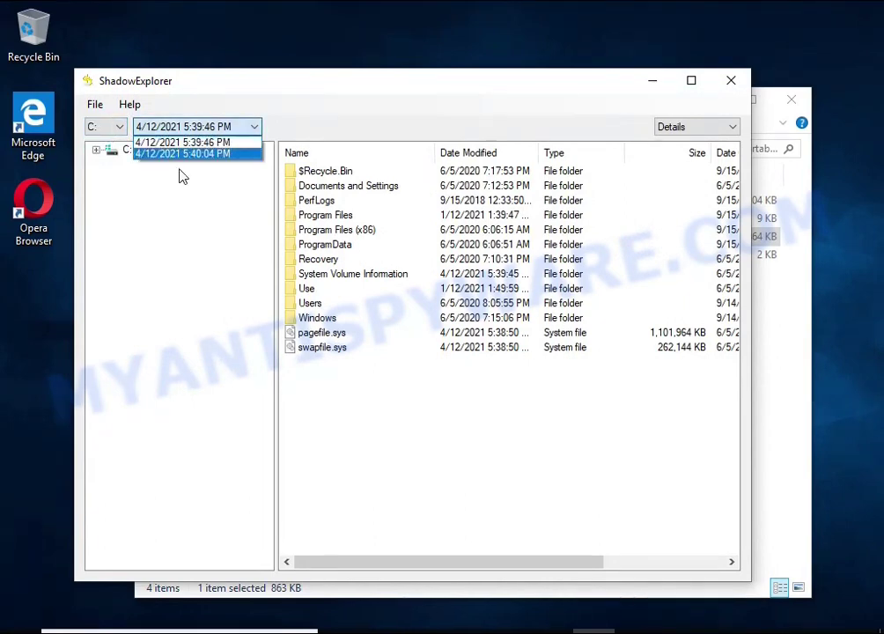
{"action": "left_click", "coordinate": [182, 154]}
{"action": "double_click", "coordinate": [310, 303]}
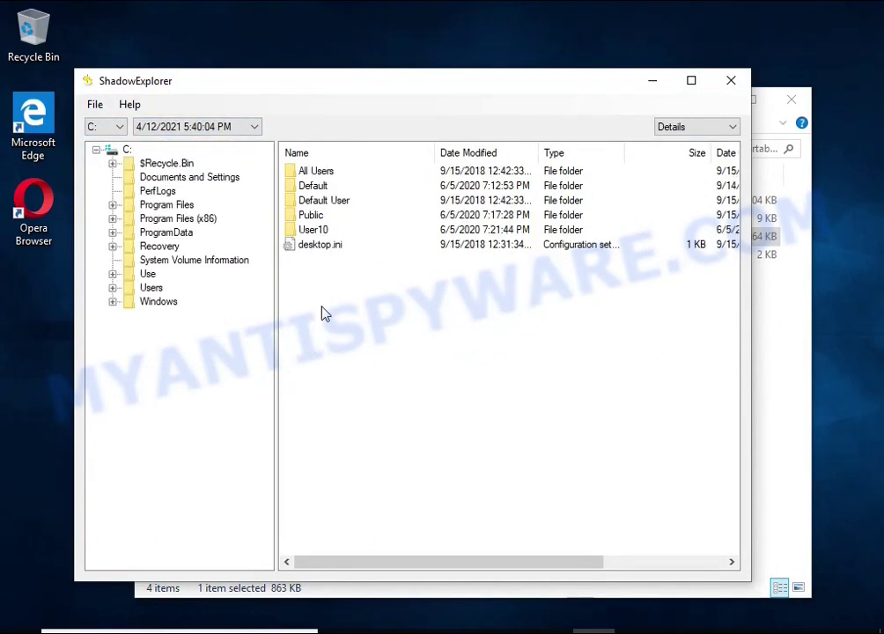
{"action": "double_click", "coordinate": [297, 231]}
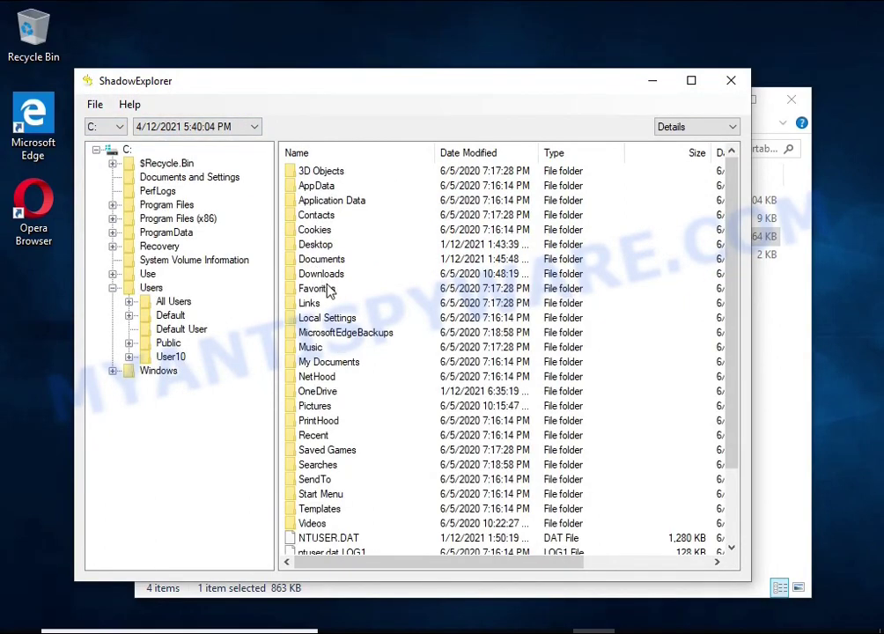
{"action": "double_click", "coordinate": [317, 259]}
Export the Microsoft Word 2016 PDF from the shadow copy to USB Drive (E:)
{"action": "left_click", "coordinate": [321, 259]}
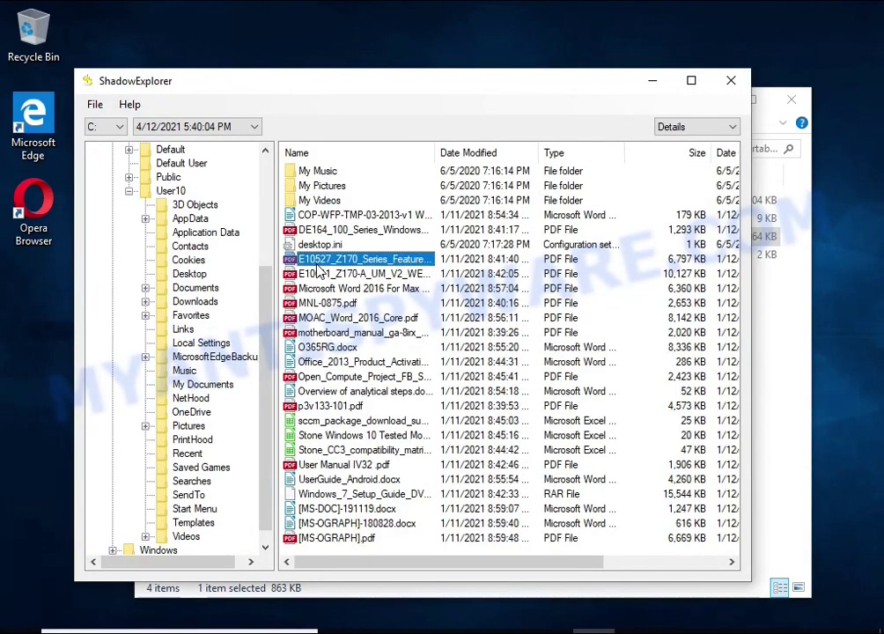
{"action": "left_click", "coordinate": [322, 287]}
{"action": "left_click", "coordinate": [326, 332]}
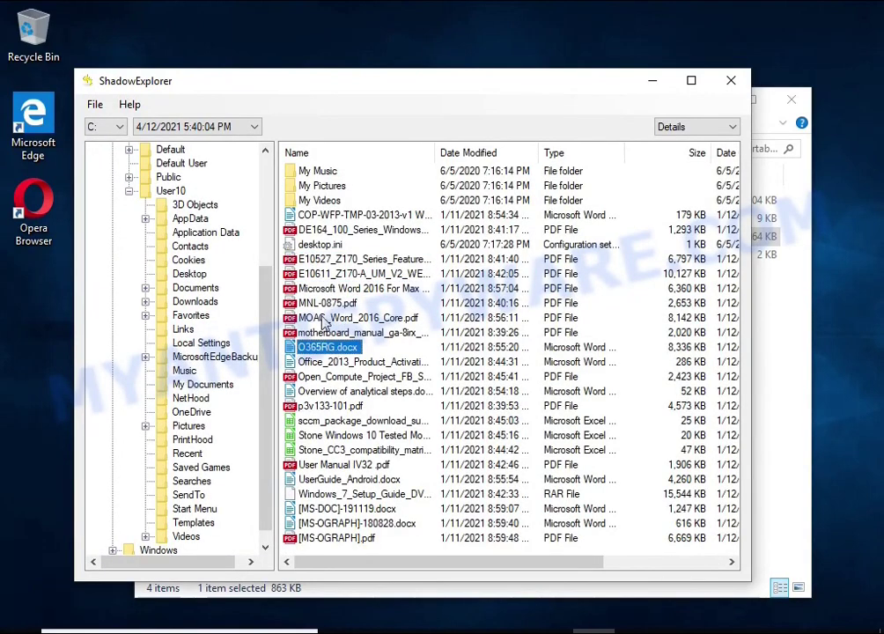
{"action": "left_click", "coordinate": [321, 303]}
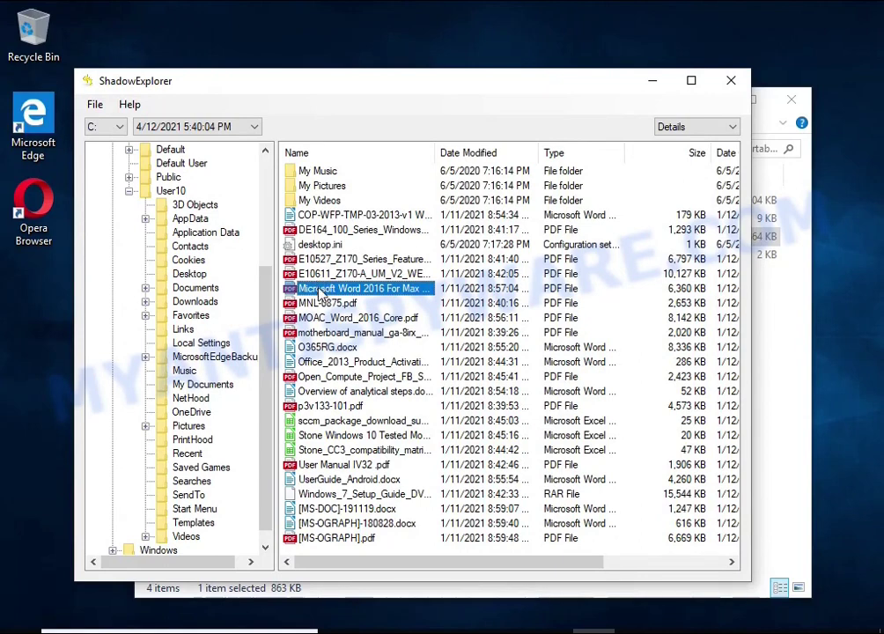
{"action": "right_click", "coordinate": [334, 288]}
{"action": "left_click", "coordinate": [388, 298]}
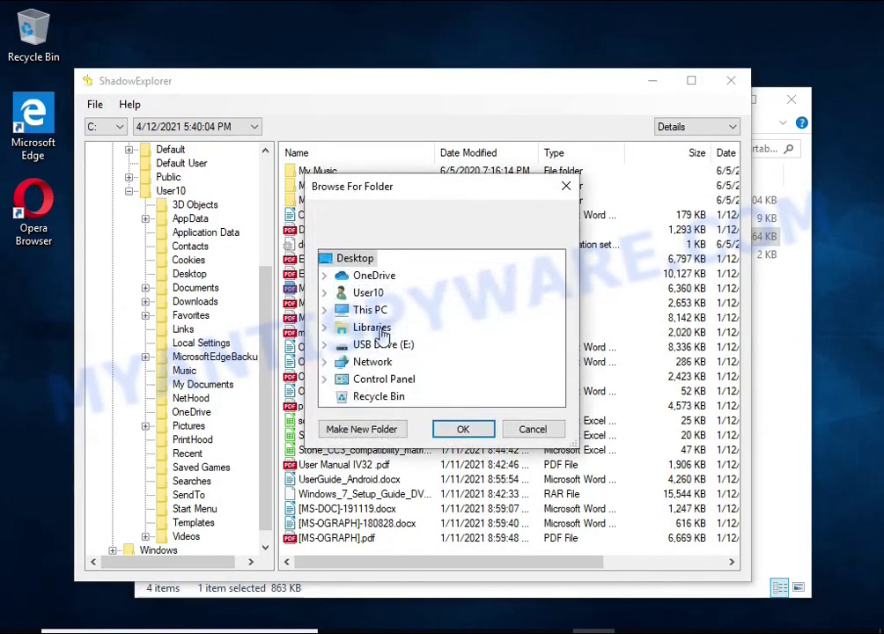
{"action": "double_click", "coordinate": [383, 344]}
{"action": "left_click", "coordinate": [463, 429]}
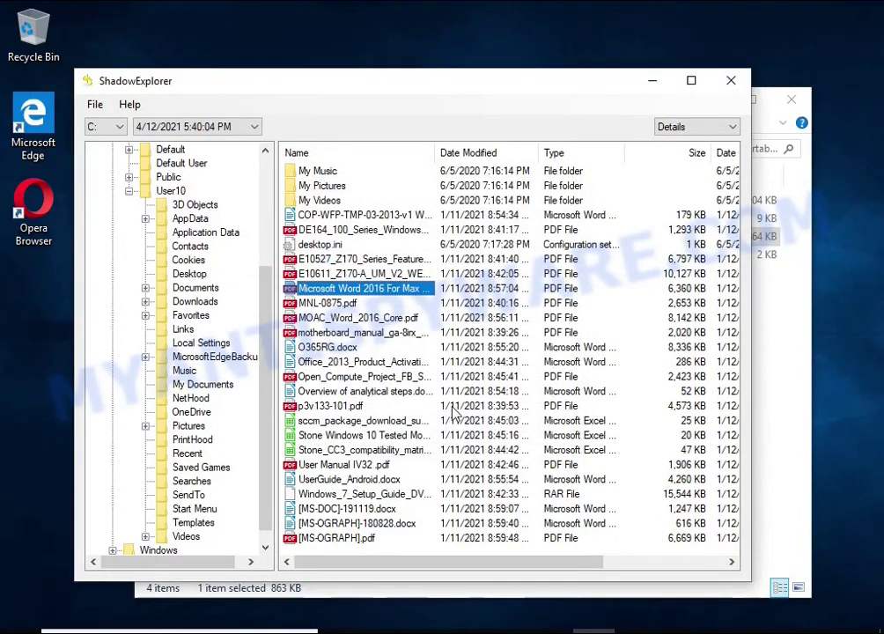
Export UserGuide_Android.docx from the shadow copy to the USB drive
{"action": "left_click", "coordinate": [327, 494]}
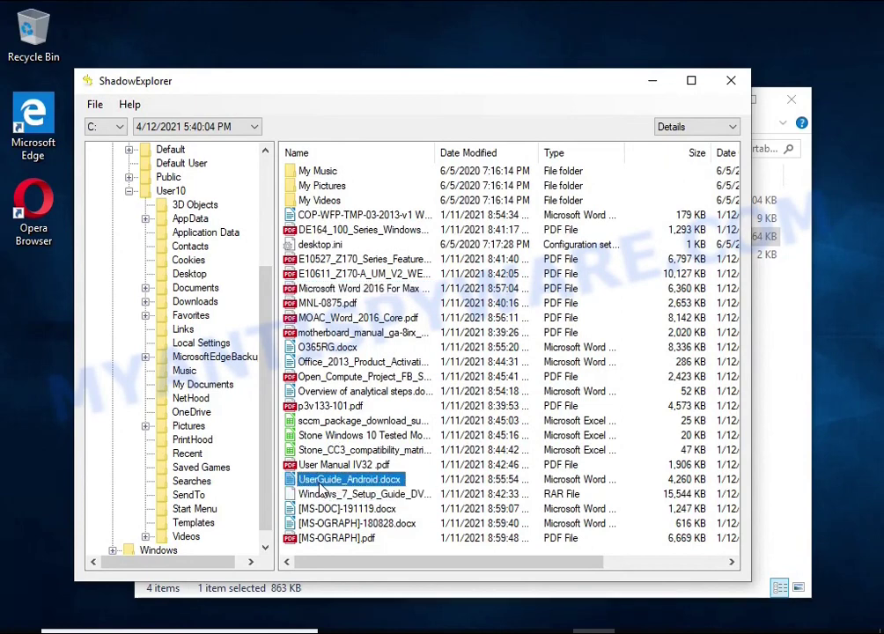
{"action": "right_click", "coordinate": [326, 480]}
{"action": "left_click", "coordinate": [356, 492]}
{"action": "left_click", "coordinate": [463, 429]}
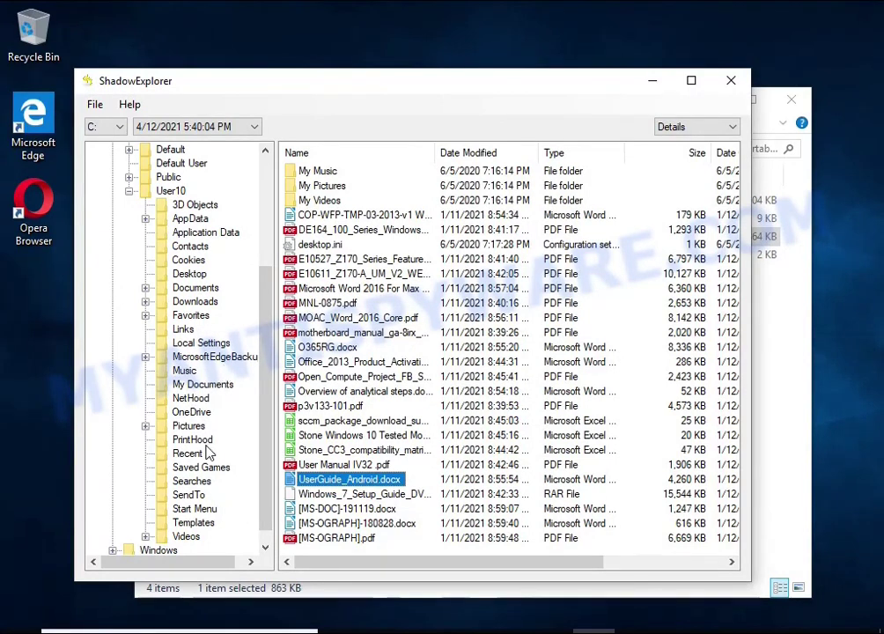
Export Chrysanthemum.jpg from the shadow copy's Pictures to the USB drive
{"action": "left_click", "coordinate": [188, 426]}
{"action": "left_click", "coordinate": [313, 275]}
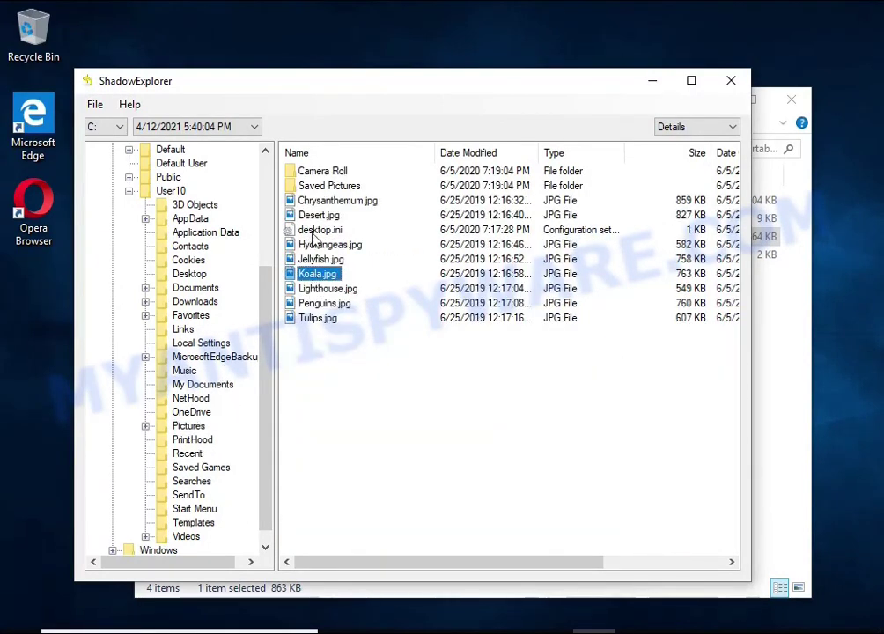
{"action": "left_click", "coordinate": [324, 200]}
{"action": "right_click", "coordinate": [324, 201]}
{"action": "left_click", "coordinate": [359, 213]}
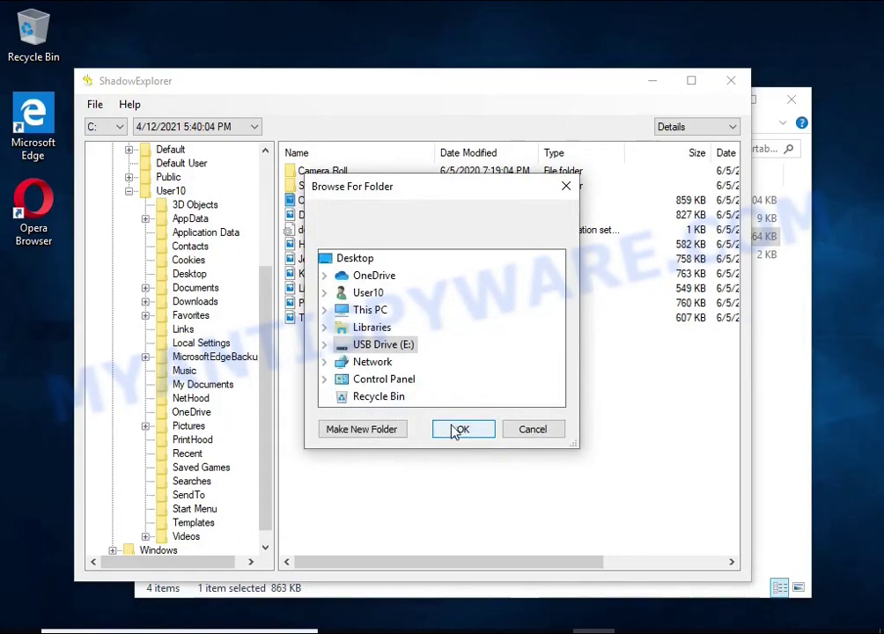
{"action": "left_click", "coordinate": [455, 430]}
Export Desert.jpg to the USB drive and close ShadowExplorer
{"action": "right_click", "coordinate": [304, 217]}
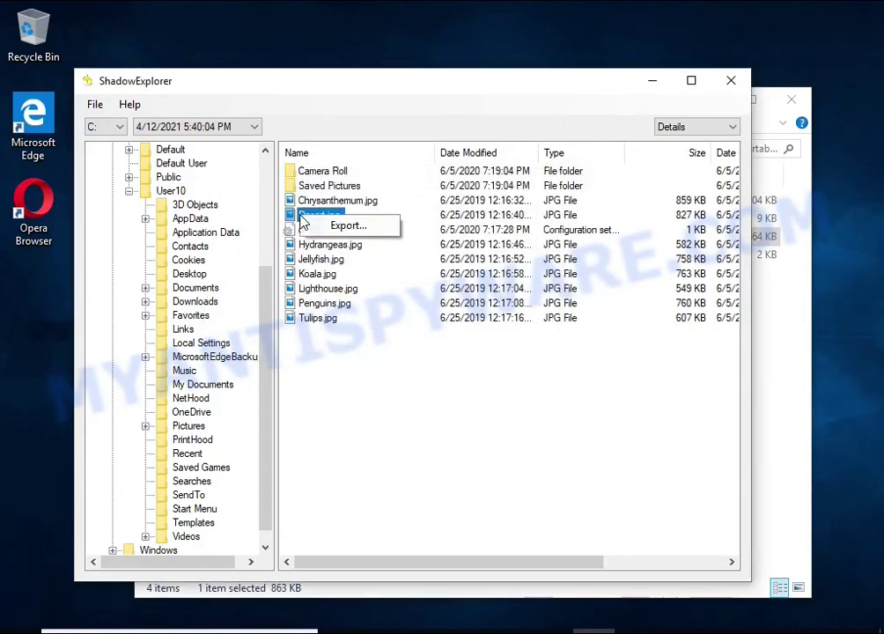
{"action": "left_click", "coordinate": [315, 226]}
{"action": "left_click", "coordinate": [455, 430]}
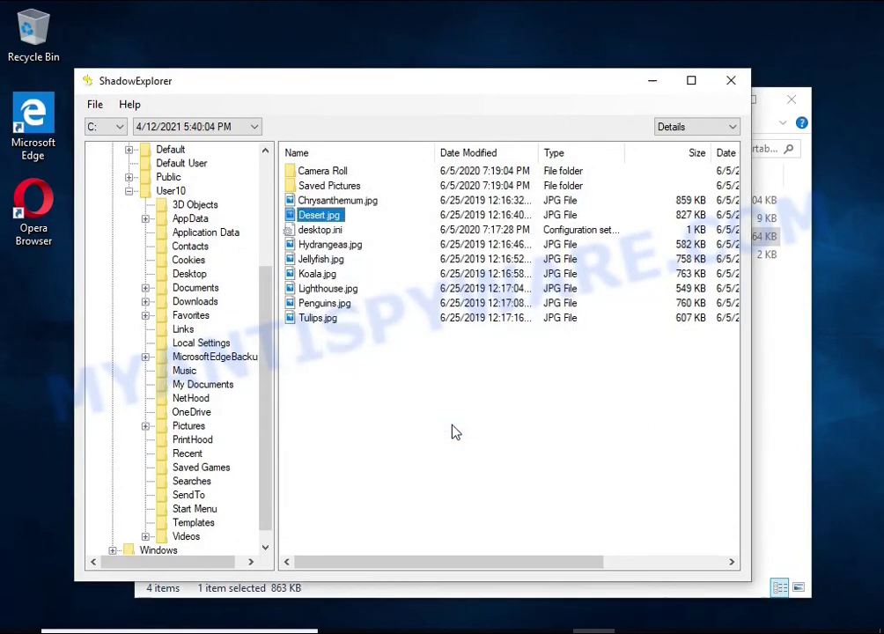
{"action": "left_click", "coordinate": [730, 82]}
Open the restored UserGuide_Android.docx from the USB drive and scroll through it
{"action": "left_click", "coordinate": [207, 528]}
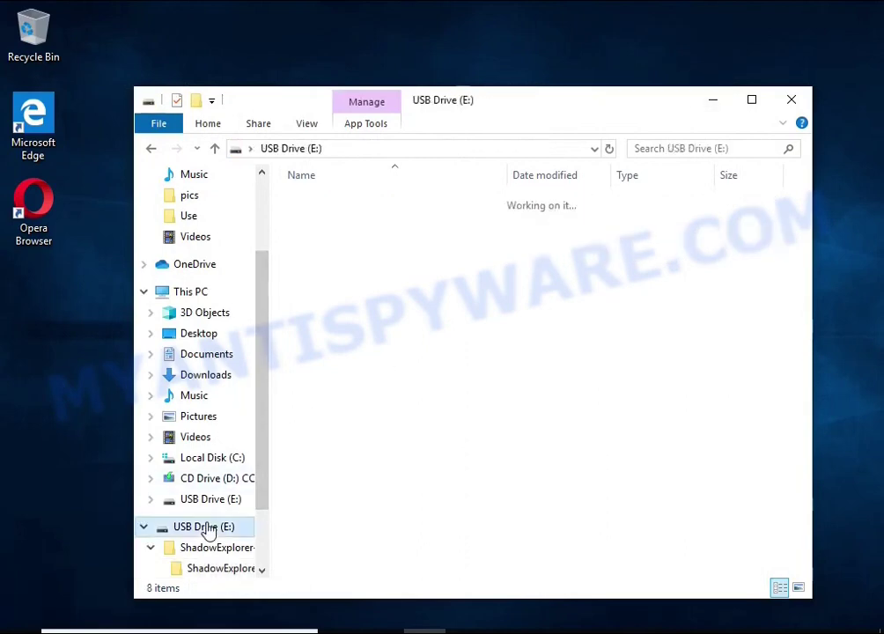
{"action": "left_click", "coordinate": [400, 217]}
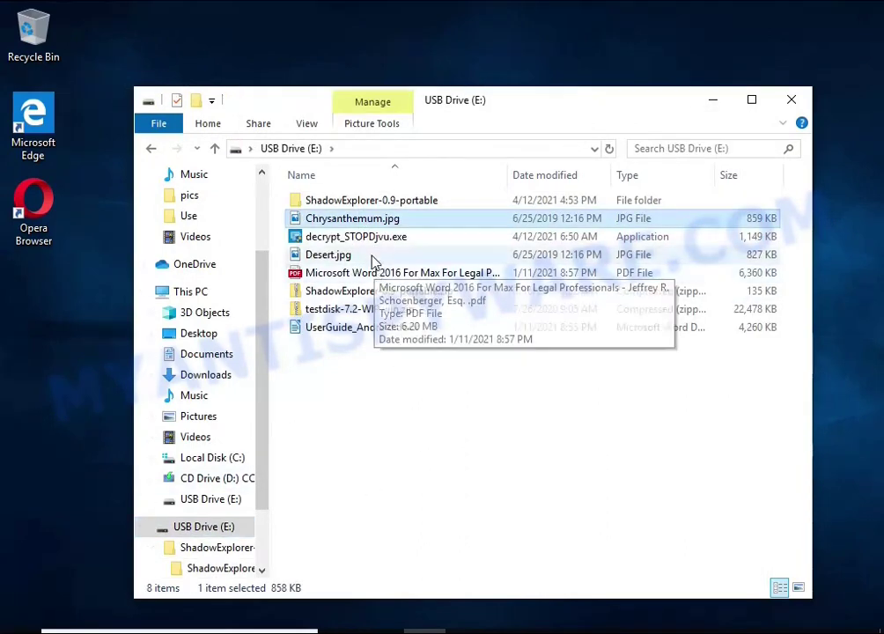
{"action": "left_click", "coordinate": [372, 255]}
{"action": "left_click", "coordinate": [396, 273]}
{"action": "double_click", "coordinate": [381, 329]}
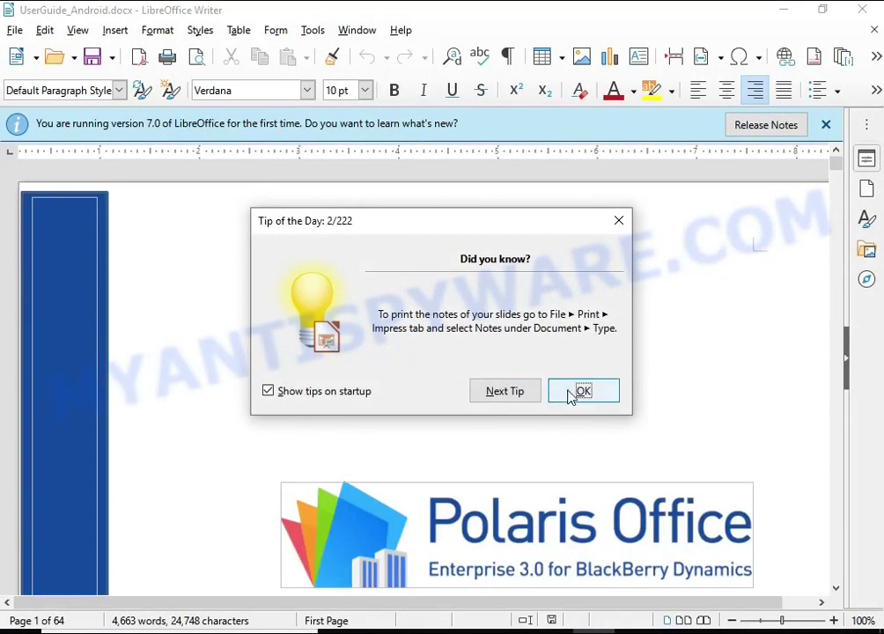
{"action": "left_click", "coordinate": [574, 391]}
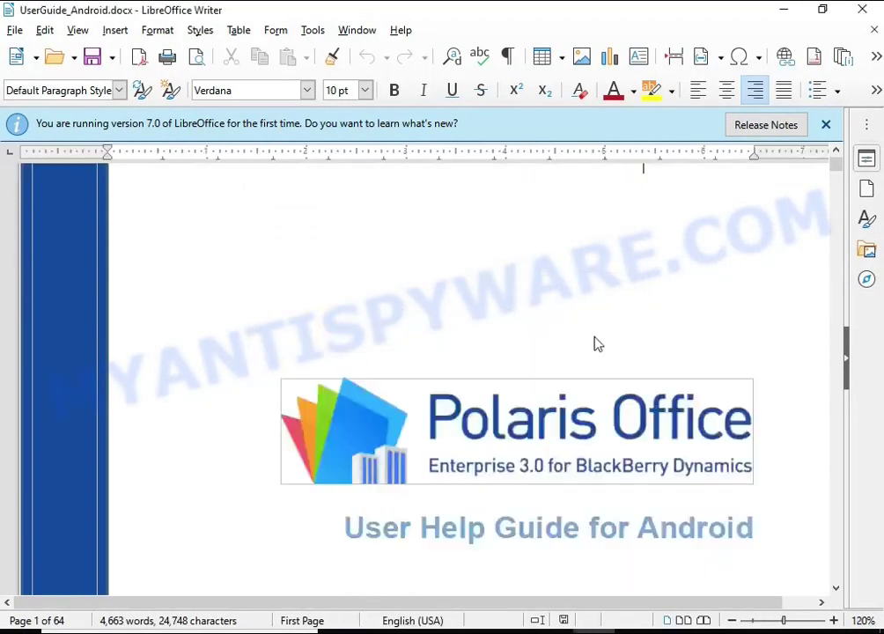
{"action": "scroll", "coordinate": [588, 316], "scroll_direction": "down", "scroll_amount": 5}
{"action": "scroll", "coordinate": [560, 330], "scroll_direction": "down", "scroll_amount": 5}
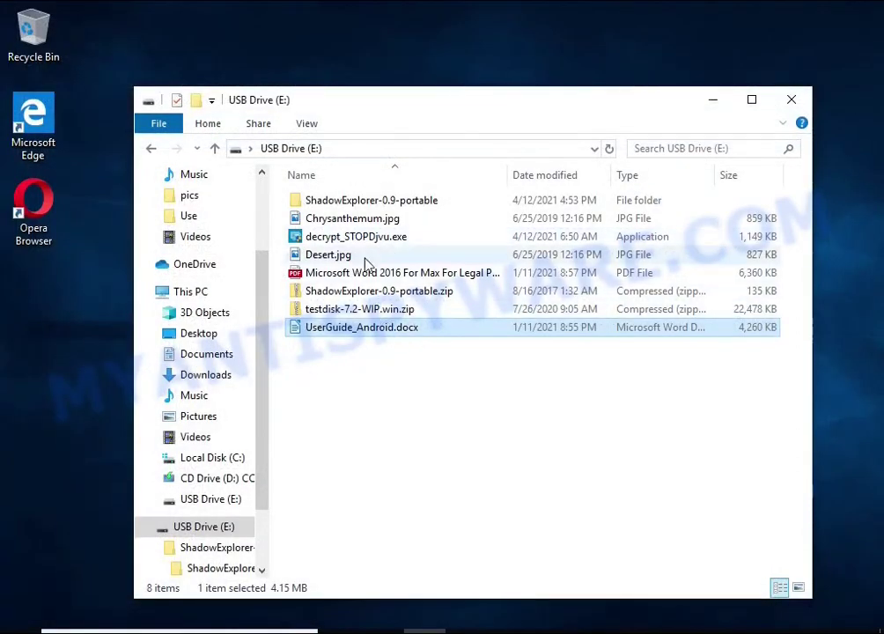
Open the restored Microsoft Word 2016 PDF and scroll through its pages
{"action": "left_click", "coordinate": [368, 274]}
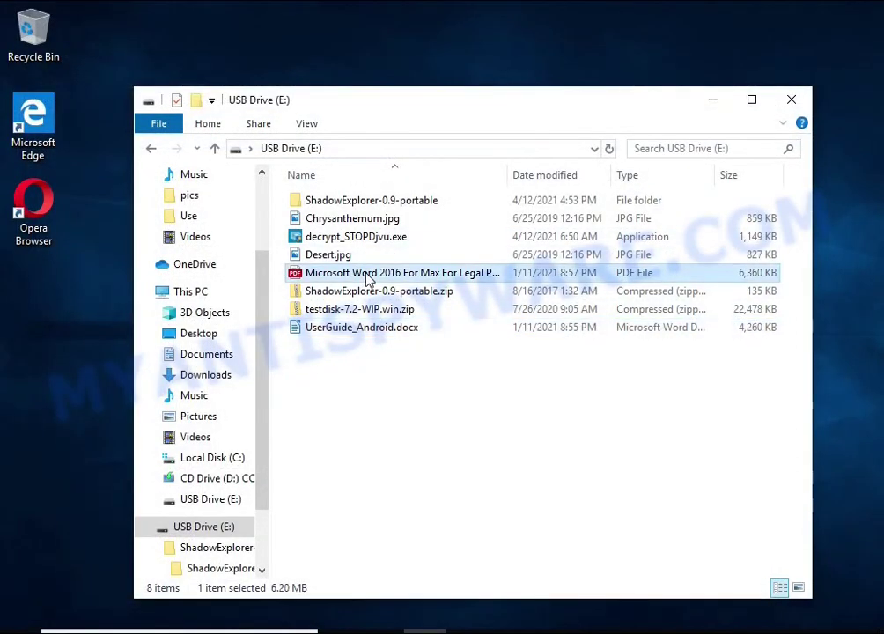
{"action": "double_click", "coordinate": [368, 274]}
{"action": "scroll", "coordinate": [440, 290], "scroll_direction": "down", "scroll_amount": 5}
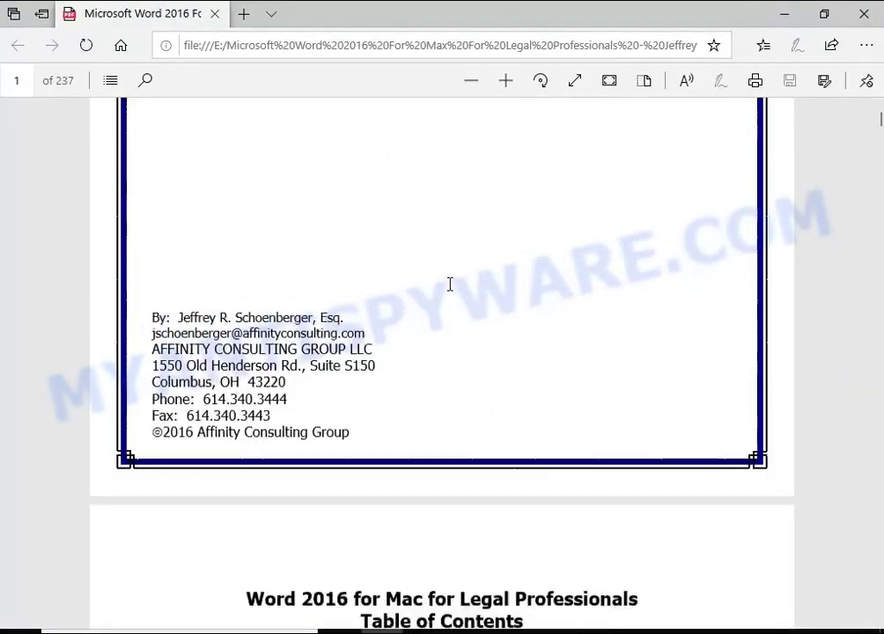
{"action": "scroll", "coordinate": [449, 284], "scroll_direction": "down", "scroll_amount": 5}
{"action": "scroll", "coordinate": [454, 281], "scroll_direction": "down", "scroll_amount": 5}
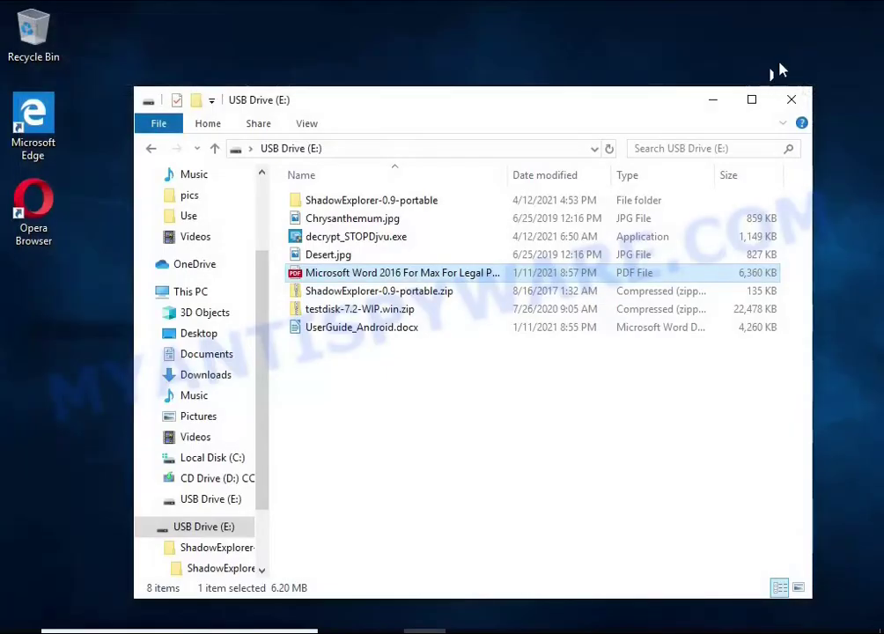
View Desert.jpg and Chrysanthemum.jpg in Photos, then close the viewers and Explorer
{"action": "double_click", "coordinate": [375, 255]}
{"action": "left_click", "coordinate": [375, 257]}
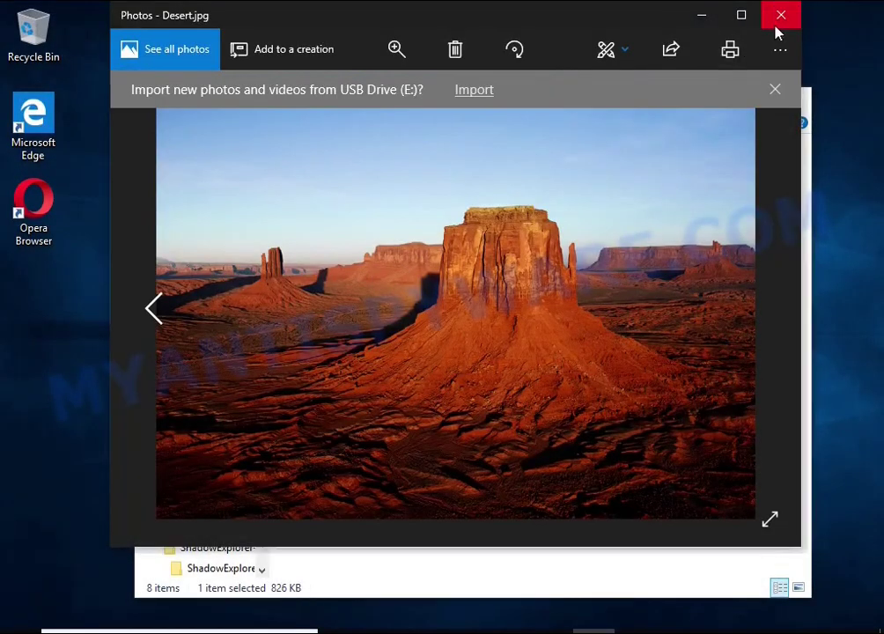
{"action": "left_click", "coordinate": [778, 27]}
{"action": "double_click", "coordinate": [380, 276]}
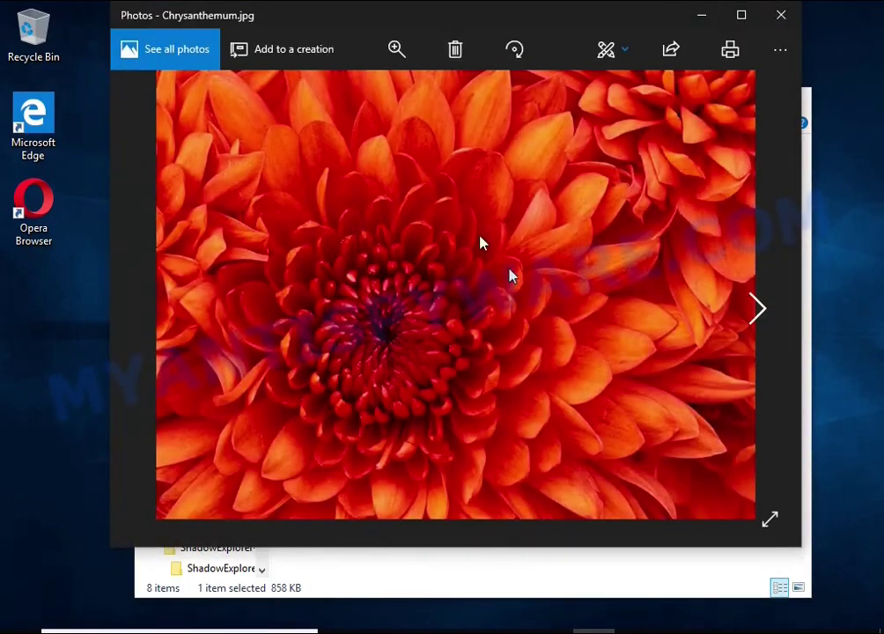
{"action": "left_click", "coordinate": [778, 15]}
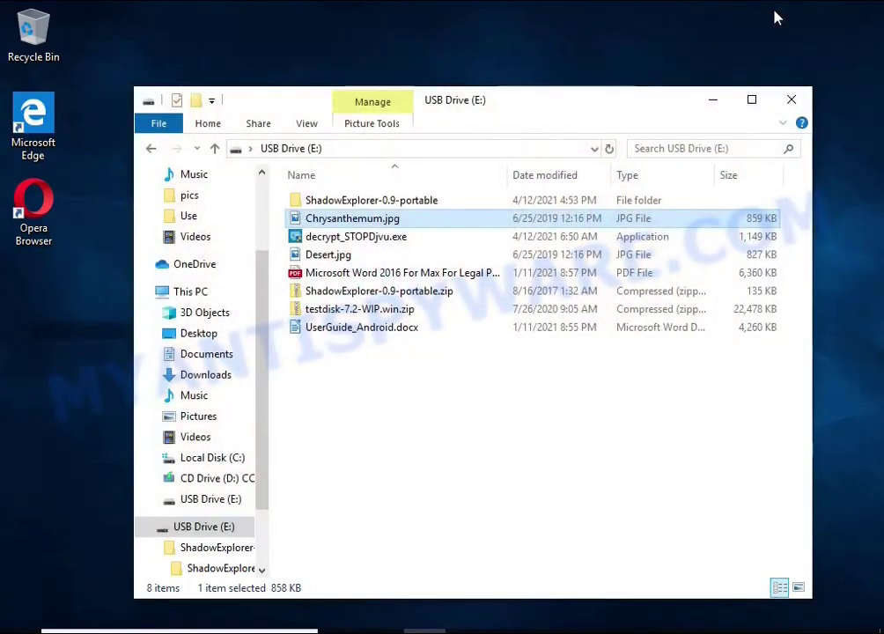
{"action": "left_click", "coordinate": [791, 100]}
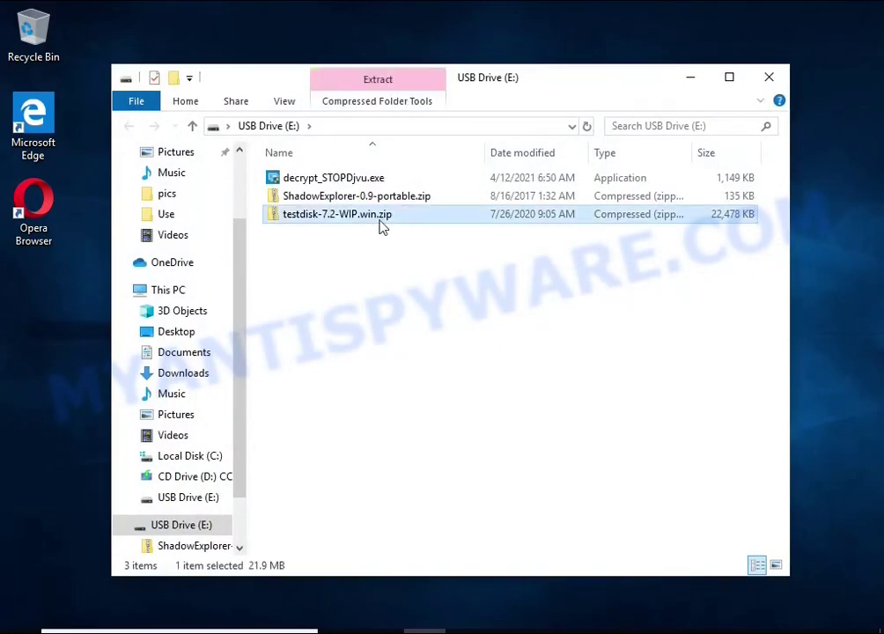
Extract testdisk-7.2-WIP.win.zip onto the USB drive
{"action": "right_click", "coordinate": [434, 222]}
{"action": "left_click", "coordinate": [577, 279]}
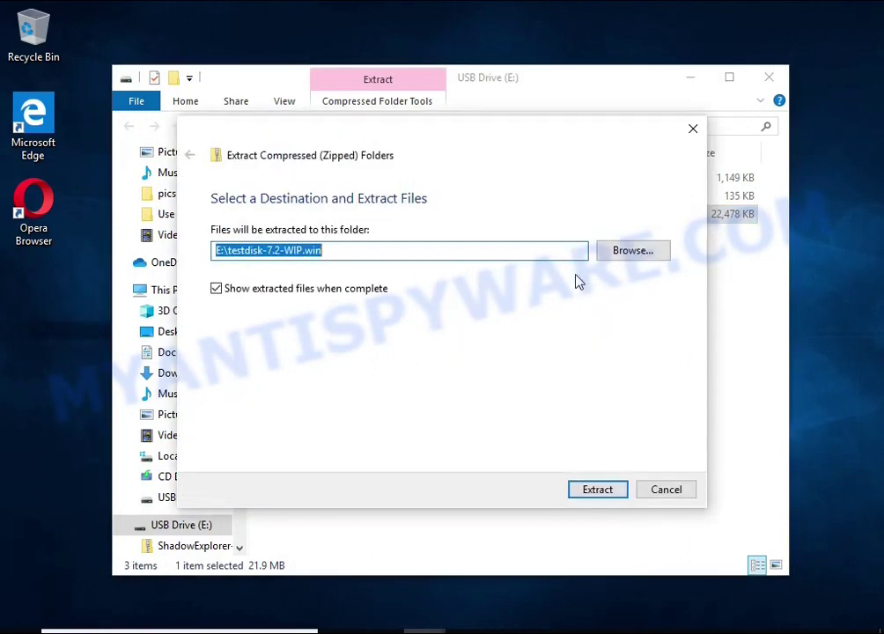
{"action": "left_click", "coordinate": [604, 491]}
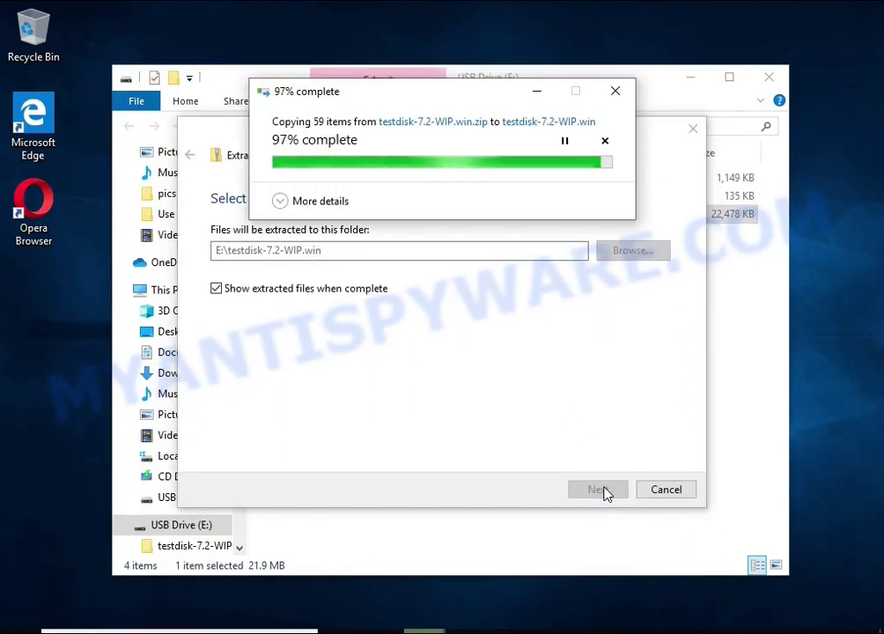
Launch qphotorec_win.exe from the extracted testdisk-7.2-WIP folder as administrator
{"action": "left_click", "coordinate": [768, 77]}
{"action": "double_click", "coordinate": [407, 206]}
{"action": "scroll", "coordinate": [414, 229], "scroll_direction": "down", "scroll_amount": 7}
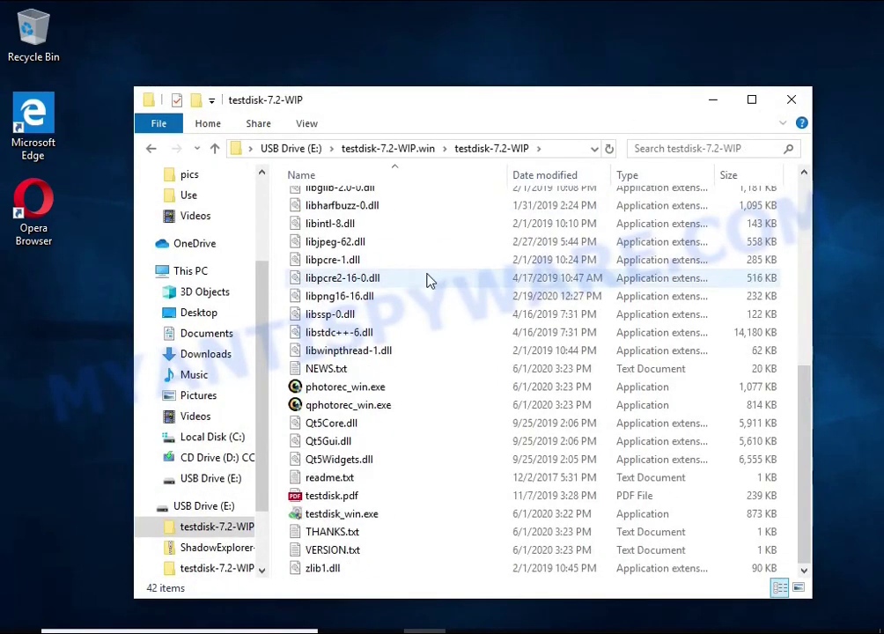
{"action": "left_click", "coordinate": [382, 407]}
{"action": "double_click", "coordinate": [449, 410]}
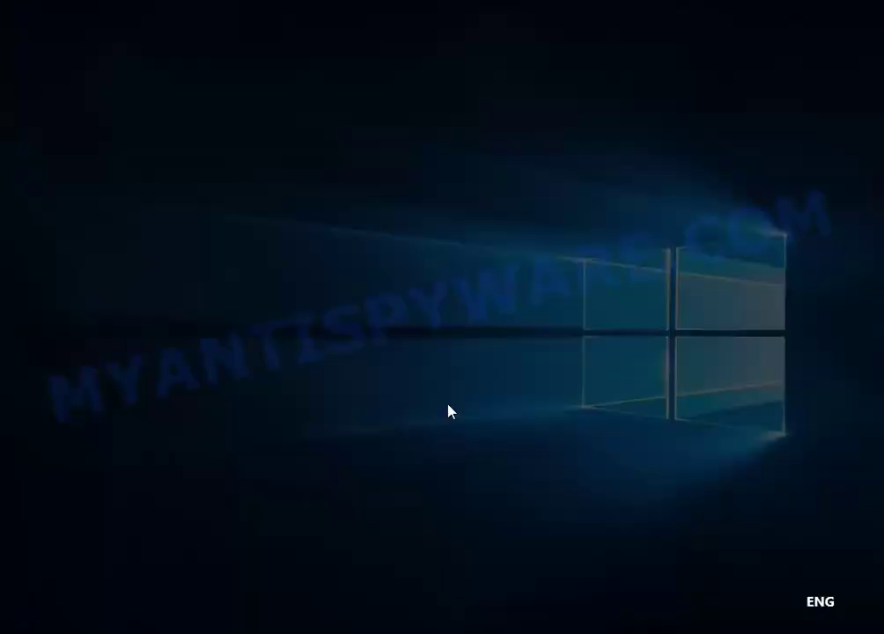
{"action": "left_click", "coordinate": [378, 450]}
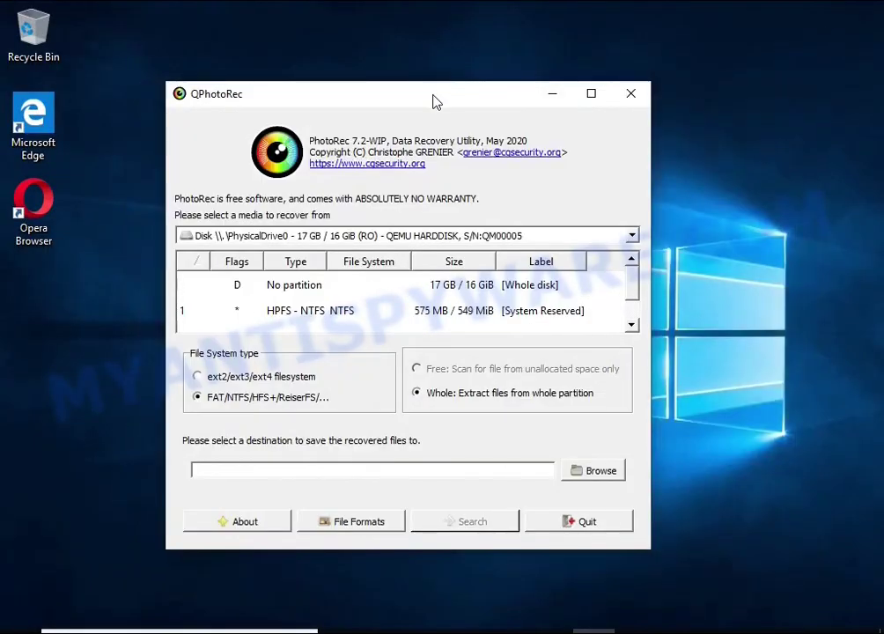
Keep the 17 GB QEMU disk as source and select partition 2 for scanning
{"action": "left_click_drag", "start_coordinate": [432, 102], "coordinate": [473, 91]}
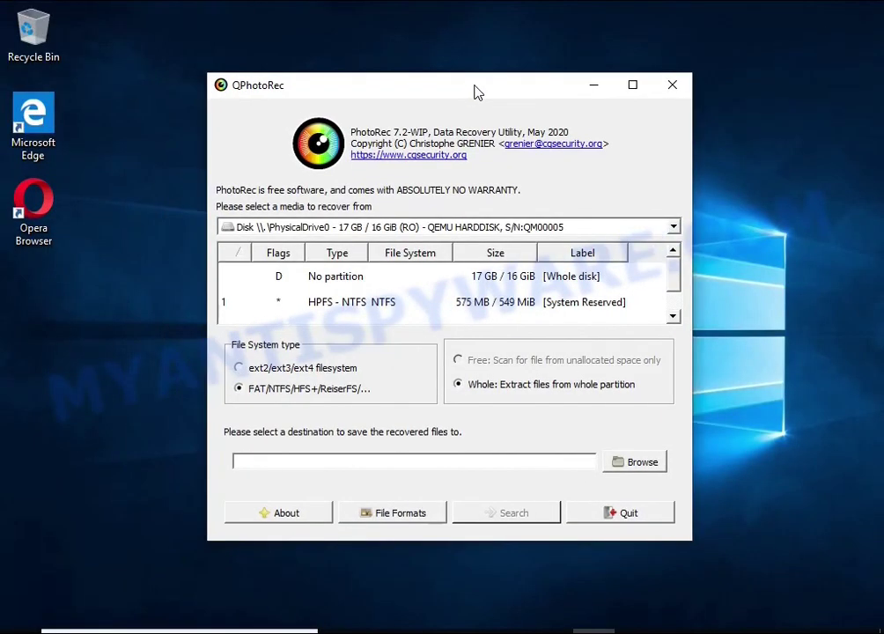
{"action": "left_click", "coordinate": [369, 226]}
{"action": "left_click", "coordinate": [365, 243]}
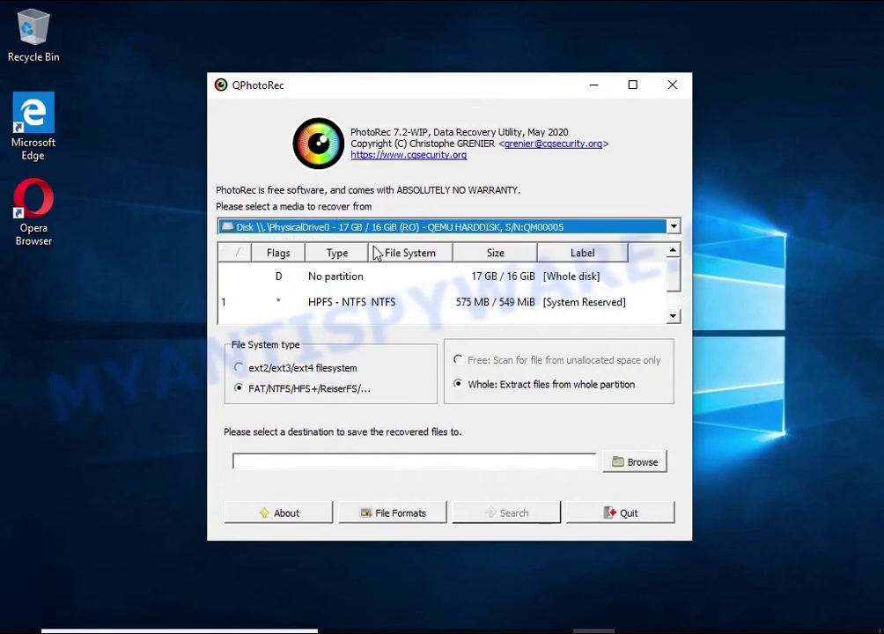
{"action": "scroll", "coordinate": [369, 300], "scroll_direction": "down", "scroll_amount": 1}
{"action": "left_click", "coordinate": [360, 313]}
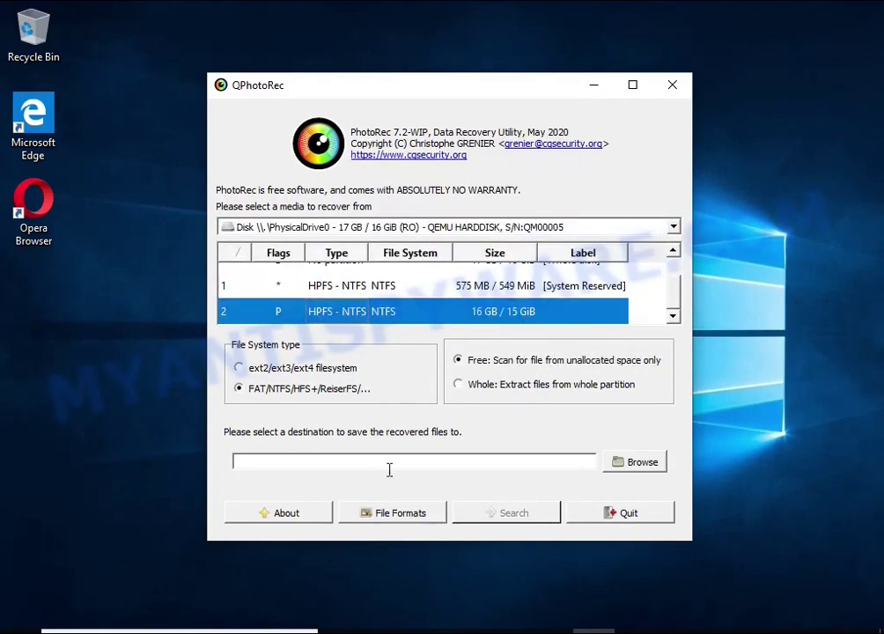
Reset QPhotoRec's file formats and tick the doc Microsoft Office Document format
{"action": "left_click", "coordinate": [378, 517]}
{"action": "left_click", "coordinate": [363, 401]}
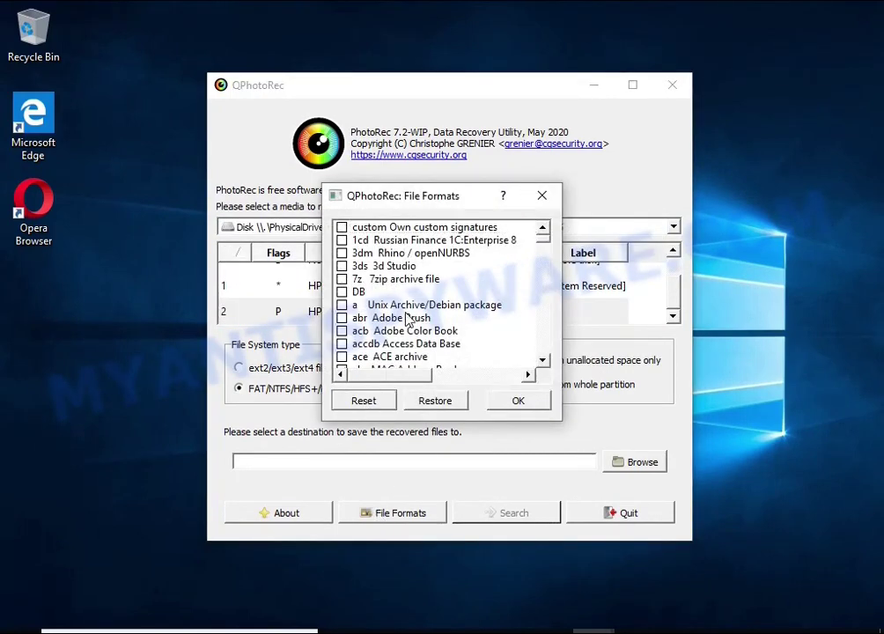
{"action": "scroll", "coordinate": [401, 308], "scroll_direction": "down", "scroll_amount": 5}
{"action": "scroll", "coordinate": [400, 308], "scroll_direction": "down", "scroll_amount": 5}
{"action": "scroll", "coordinate": [400, 308], "scroll_direction": "down", "scroll_amount": 5}
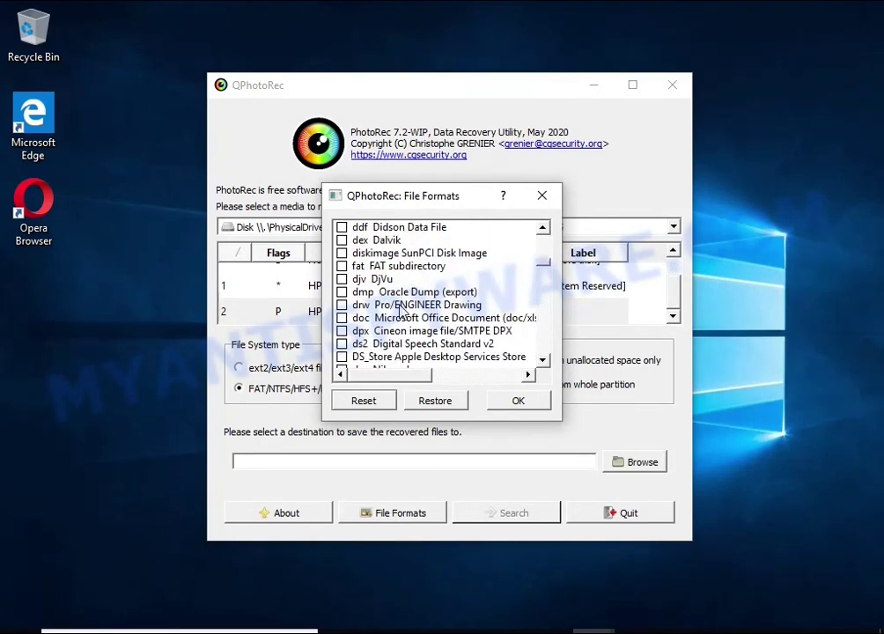
{"action": "scroll", "coordinate": [400, 308], "scroll_direction": "down", "scroll_amount": 1}
{"action": "left_click", "coordinate": [403, 280]}
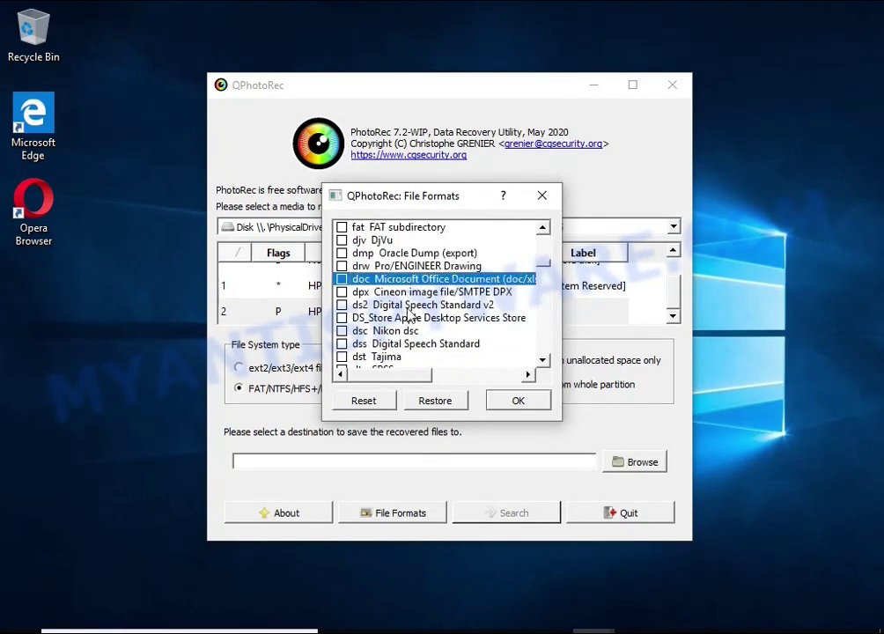
Add zip archives to the recovery formats and confirm the selection
{"action": "mouse_move", "coordinate": [407, 376]}
{"action": "left_mouse_down"}
{"action": "mouse_move", "coordinate": [508, 375]}
{"action": "mouse_move", "coordinate": [342, 375]}
{"action": "left_mouse_up"}
{"action": "scroll", "coordinate": [416, 319], "scroll_direction": "down", "scroll_amount": 4}
{"action": "scroll", "coordinate": [416, 318], "scroll_direction": "down", "scroll_amount": 3}
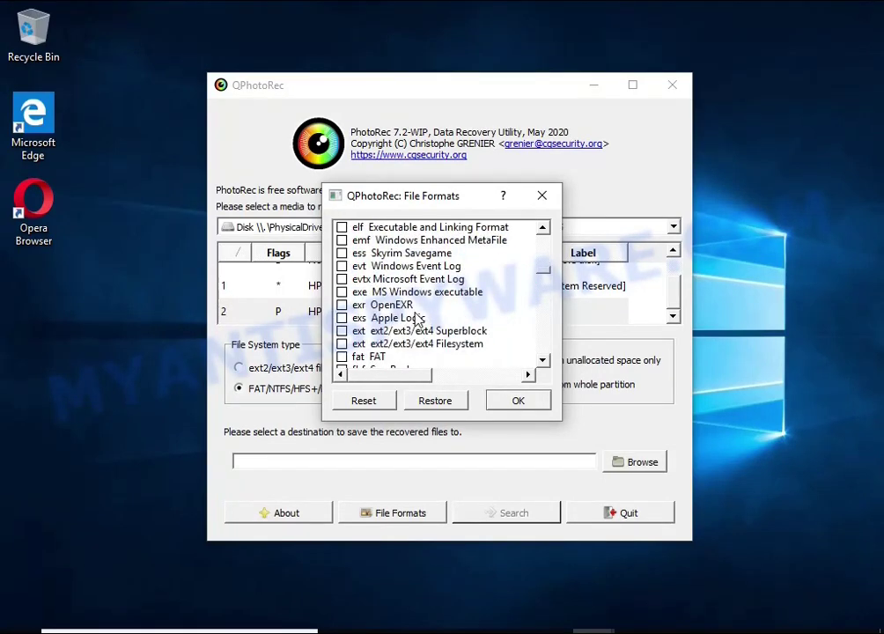
{"action": "scroll", "coordinate": [416, 319], "scroll_direction": "down", "scroll_amount": 4}
{"action": "scroll", "coordinate": [418, 317], "scroll_direction": "down", "scroll_amount": 4}
{"action": "scroll", "coordinate": [419, 315], "scroll_direction": "down", "scroll_amount": 4}
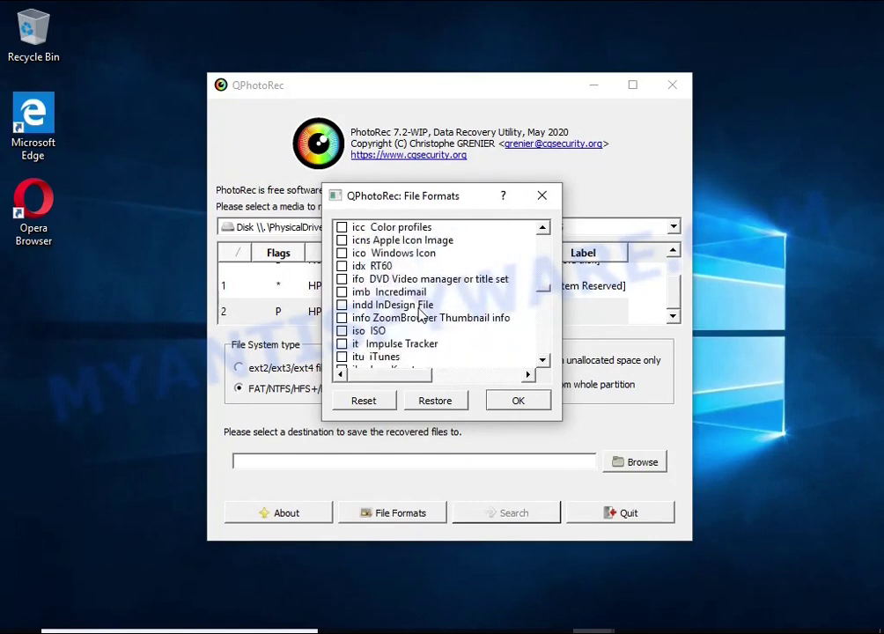
{"action": "scroll", "coordinate": [421, 314], "scroll_direction": "down", "scroll_amount": 1}
{"action": "scroll", "coordinate": [420, 314], "scroll_direction": "down", "scroll_amount": 1}
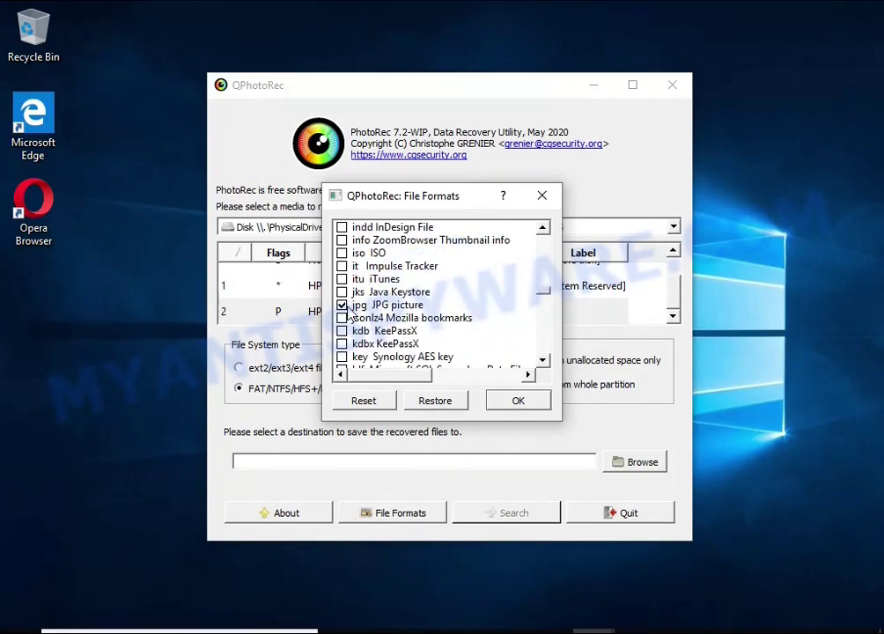
{"action": "scroll", "coordinate": [432, 314], "scroll_direction": "down", "scroll_amount": 4}
{"action": "scroll", "coordinate": [436, 313], "scroll_direction": "down", "scroll_amount": 5}
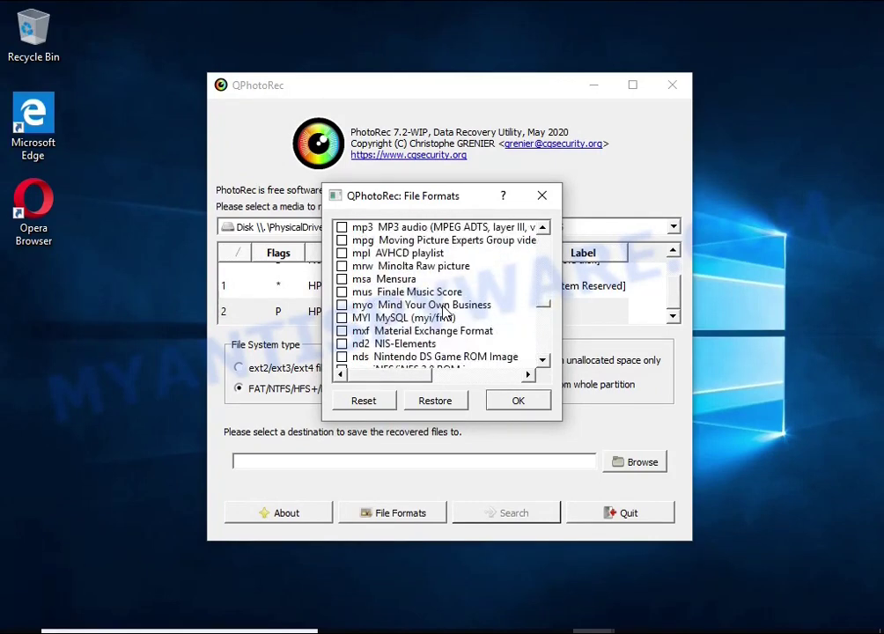
{"action": "scroll", "coordinate": [440, 313], "scroll_direction": "down", "scroll_amount": 5}
{"action": "scroll", "coordinate": [443, 312], "scroll_direction": "down", "scroll_amount": 3}
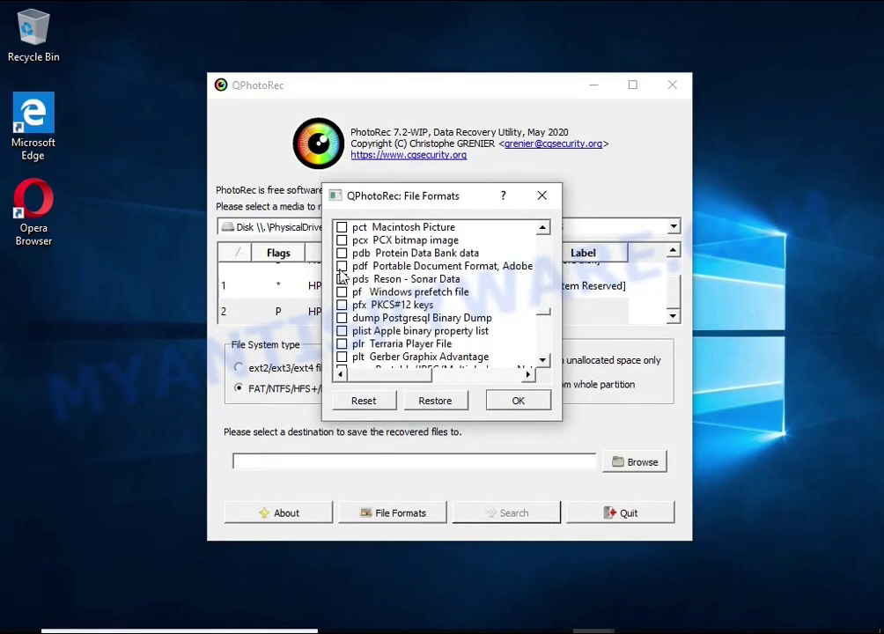
{"action": "scroll", "coordinate": [382, 275], "scroll_direction": "down", "scroll_amount": 5}
{"action": "scroll", "coordinate": [390, 284], "scroll_direction": "down", "scroll_amount": 5}
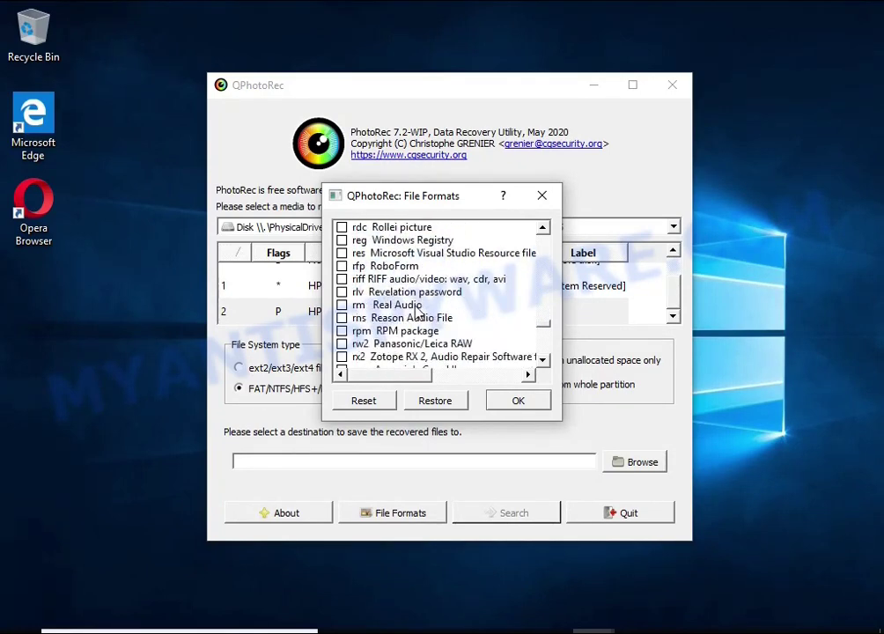
{"action": "scroll", "coordinate": [397, 291], "scroll_direction": "down", "scroll_amount": 5}
{"action": "scroll", "coordinate": [404, 300], "scroll_direction": "down", "scroll_amount": 6}
{"action": "scroll", "coordinate": [414, 326], "scroll_direction": "down", "scroll_amount": 5}
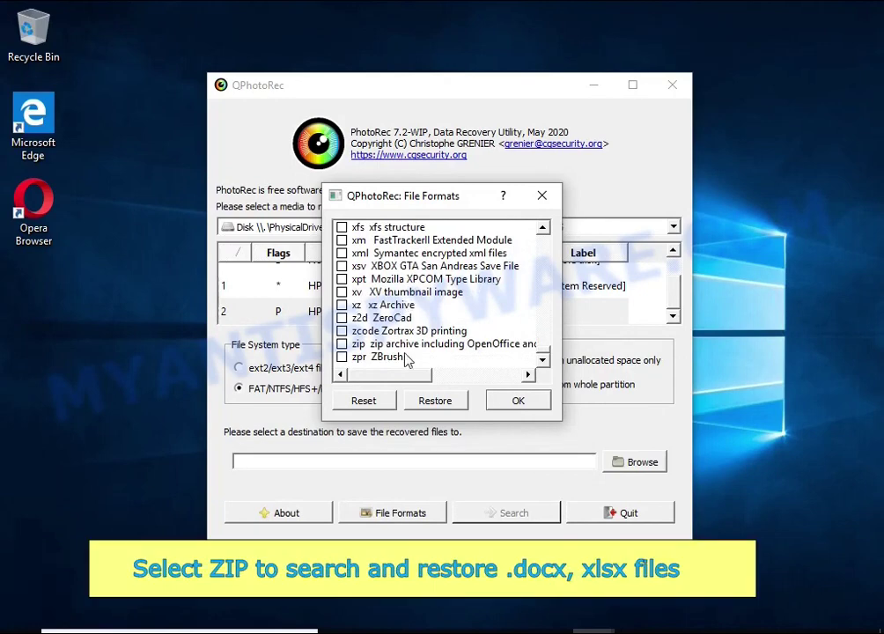
{"action": "scroll", "coordinate": [421, 350], "scroll_direction": "right", "scroll_amount": 3}
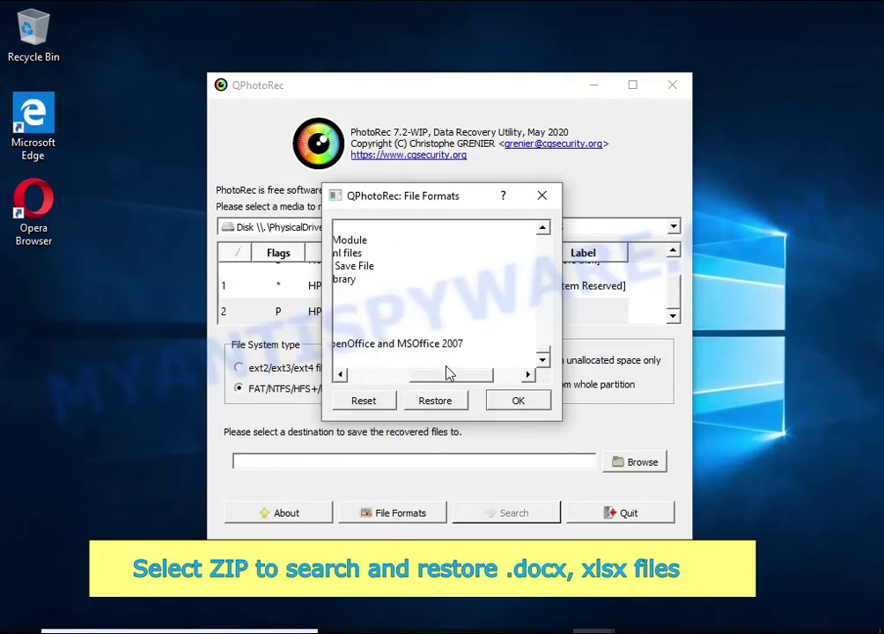
{"action": "left_click_drag", "start_coordinate": [449, 373], "coordinate": [358, 385]}
{"action": "left_click", "coordinate": [346, 345]}
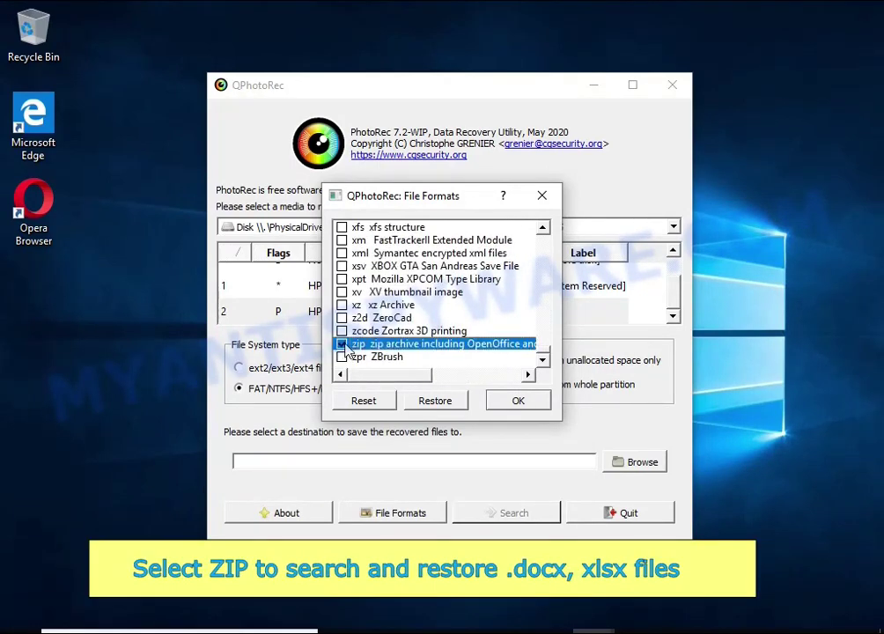
{"action": "left_click", "coordinate": [534, 403]}
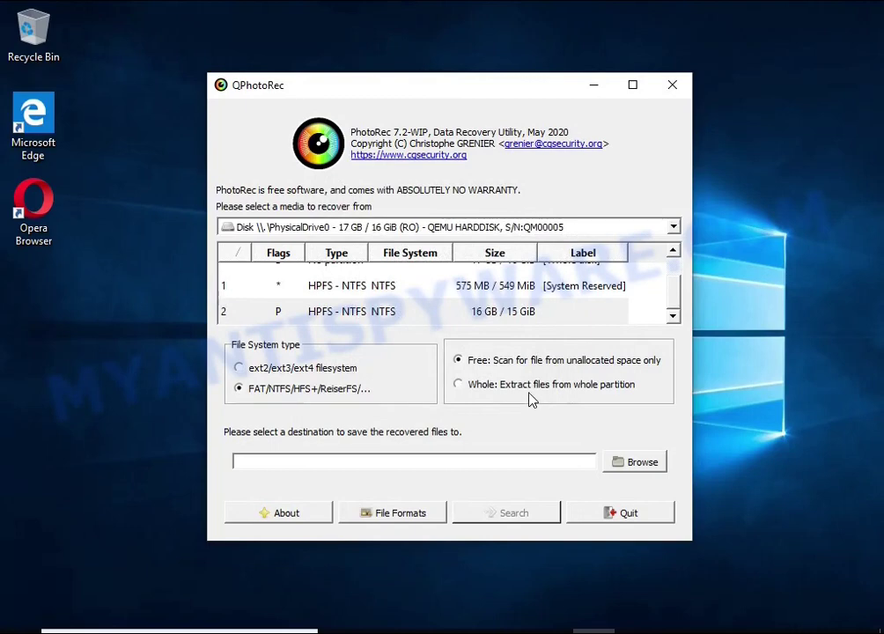
Set QPhotoRec's output folder to USB Drive (E:) and start the file recovery search
{"action": "left_click", "coordinate": [550, 384]}
{"action": "left_click", "coordinate": [626, 463]}
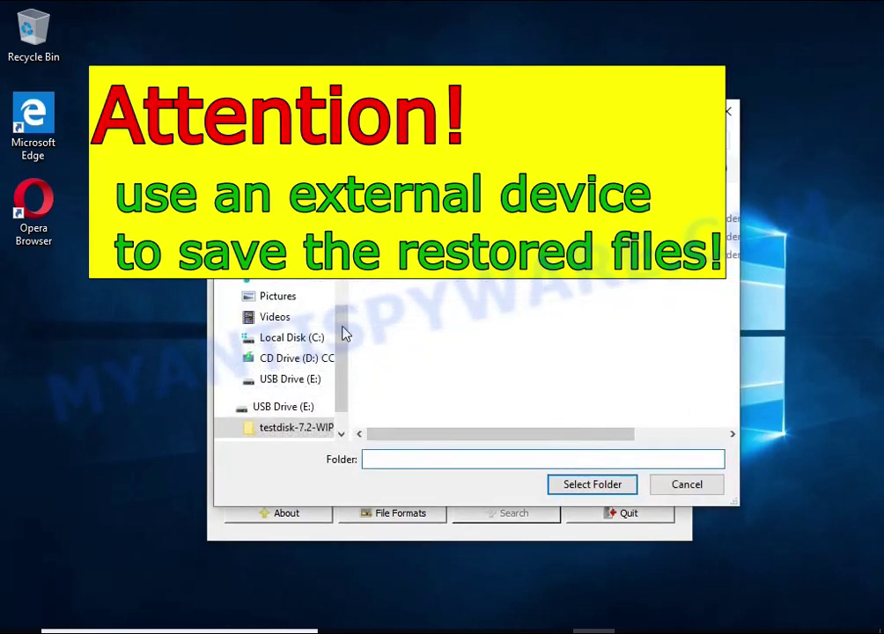
{"action": "left_click", "coordinate": [284, 409]}
{"action": "left_click", "coordinate": [566, 487]}
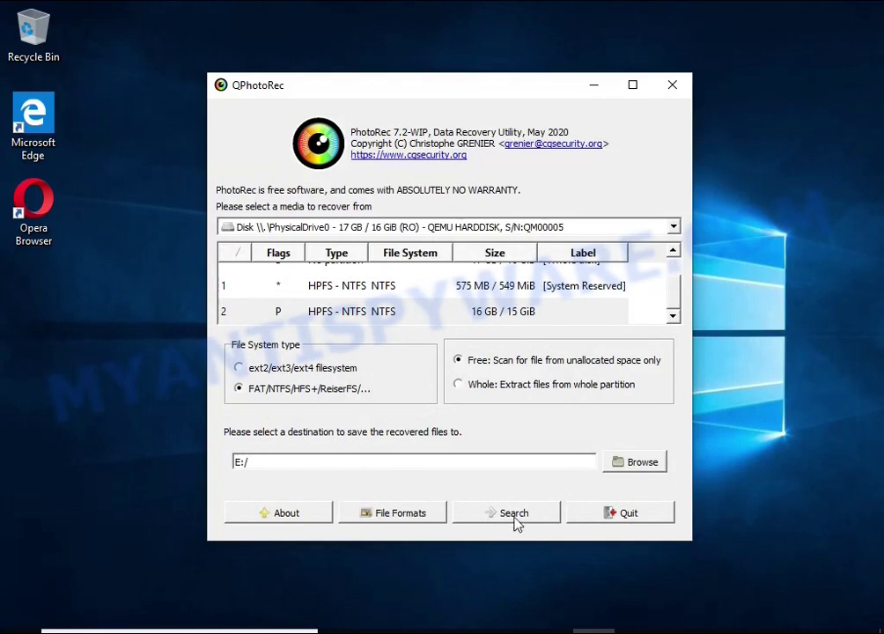
{"action": "left_click", "coordinate": [515, 513]}
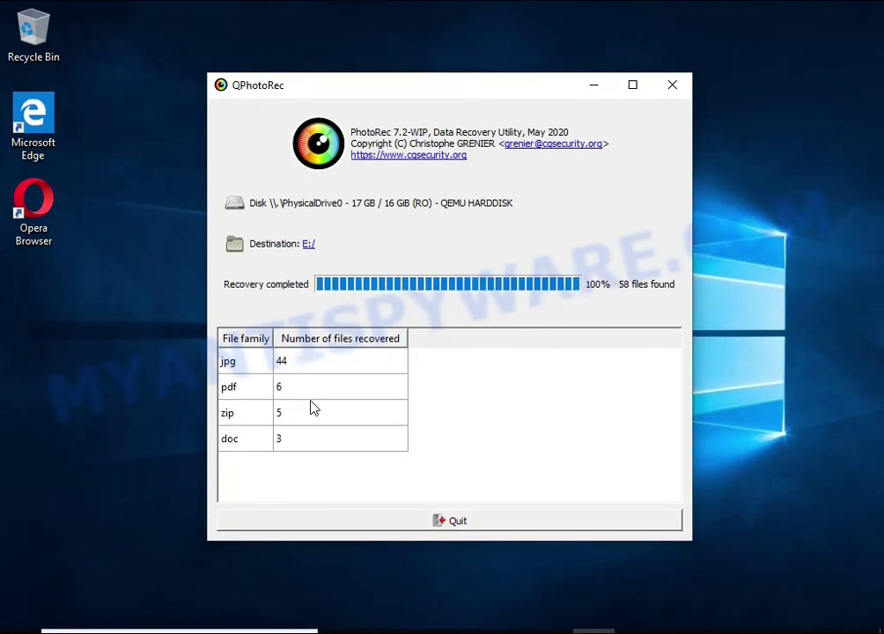
Quit QPhotoRec after the scan finishes recovering 58 files to E:/
{"action": "left_click", "coordinate": [457, 520]}
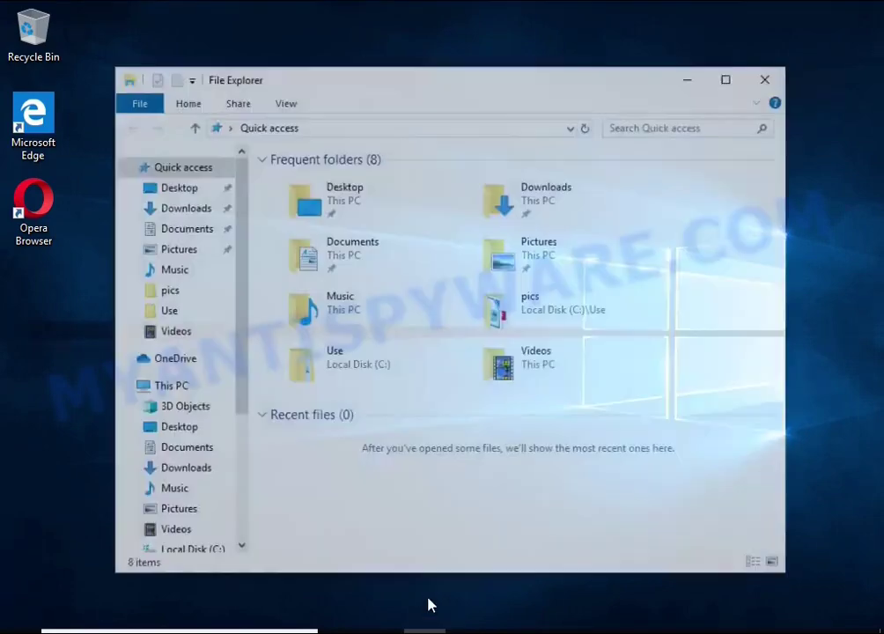
Open recup_dir.1 on USB Drive (E:) and sort the recovered files by size
{"action": "scroll", "coordinate": [176, 502], "scroll_direction": "down", "scroll_amount": 3}
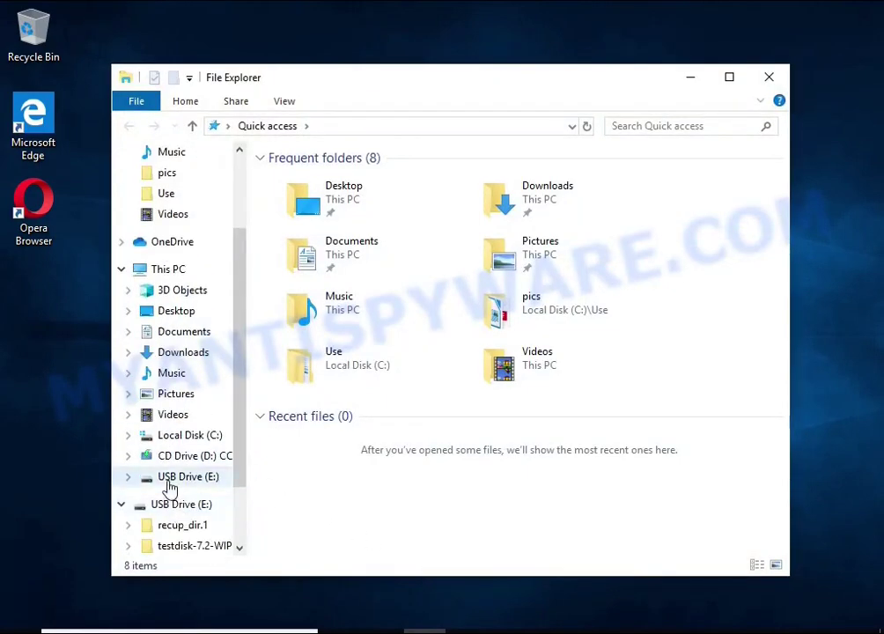
{"action": "left_click", "coordinate": [176, 477]}
{"action": "left_click", "coordinate": [318, 184]}
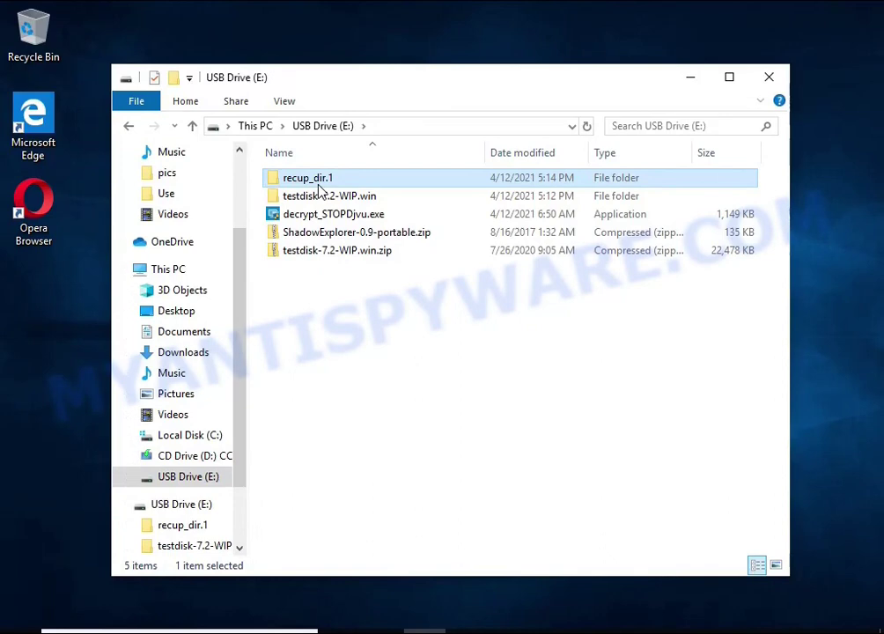
{"action": "double_click", "coordinate": [318, 187]}
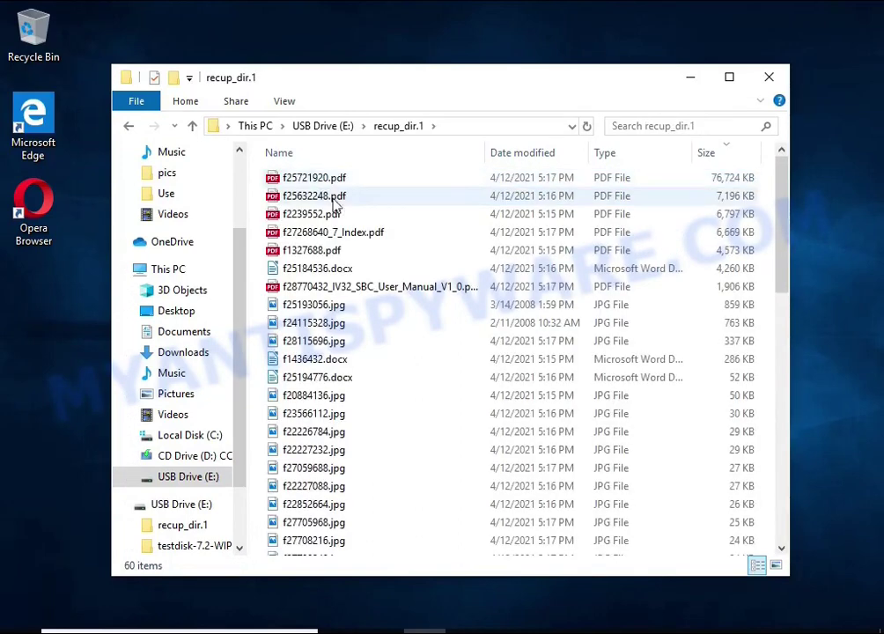
{"action": "left_click", "coordinate": [720, 158]}
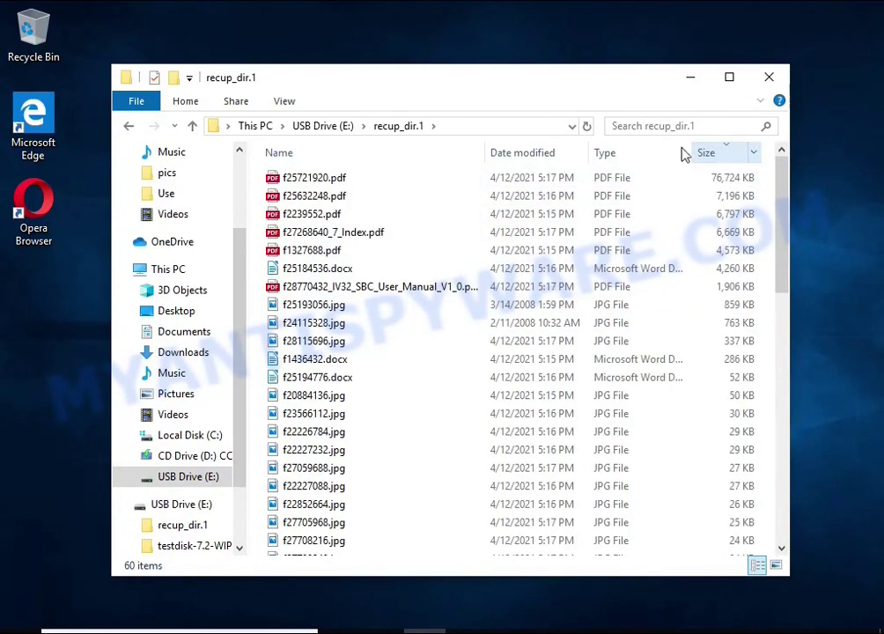
Check that the recovered IV32 user manual PDF opens and reads correctly
{"action": "double_click", "coordinate": [480, 287]}
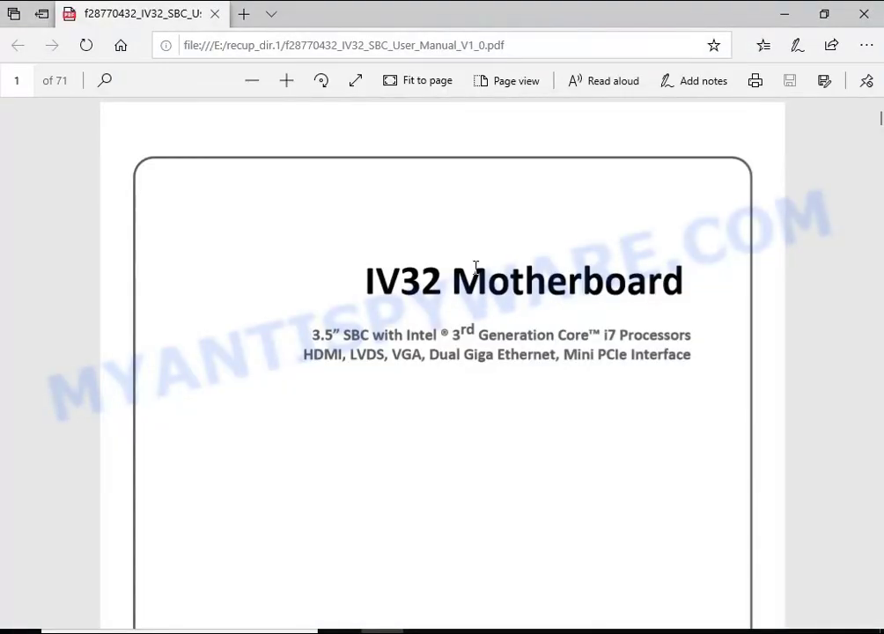
{"action": "scroll", "coordinate": [483, 266], "scroll_direction": "down", "scroll_amount": 5}
{"action": "scroll", "coordinate": [487, 291], "scroll_direction": "down", "scroll_amount": 5}
{"action": "scroll", "coordinate": [493, 286], "scroll_direction": "down", "scroll_amount": 5}
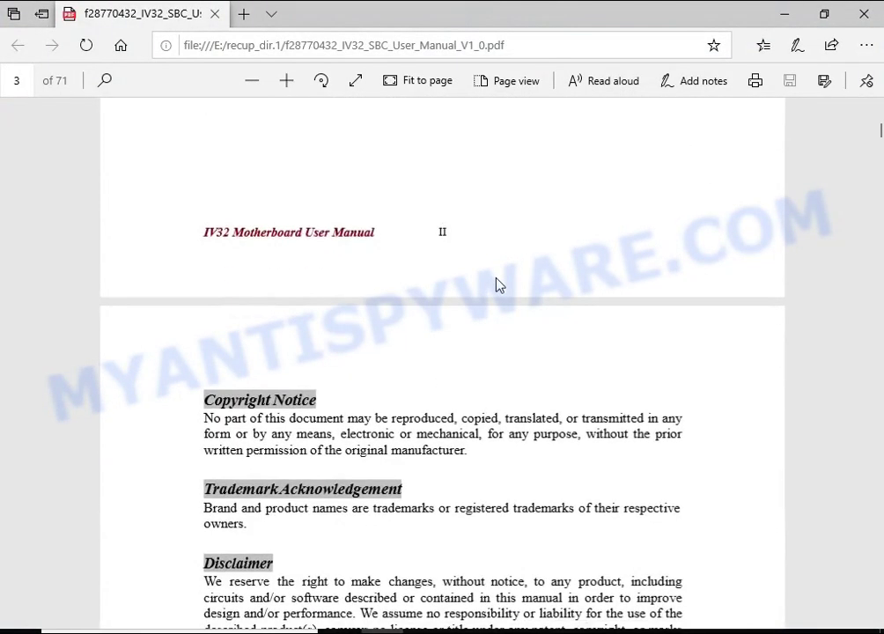
{"action": "left_click", "coordinate": [864, 13]}
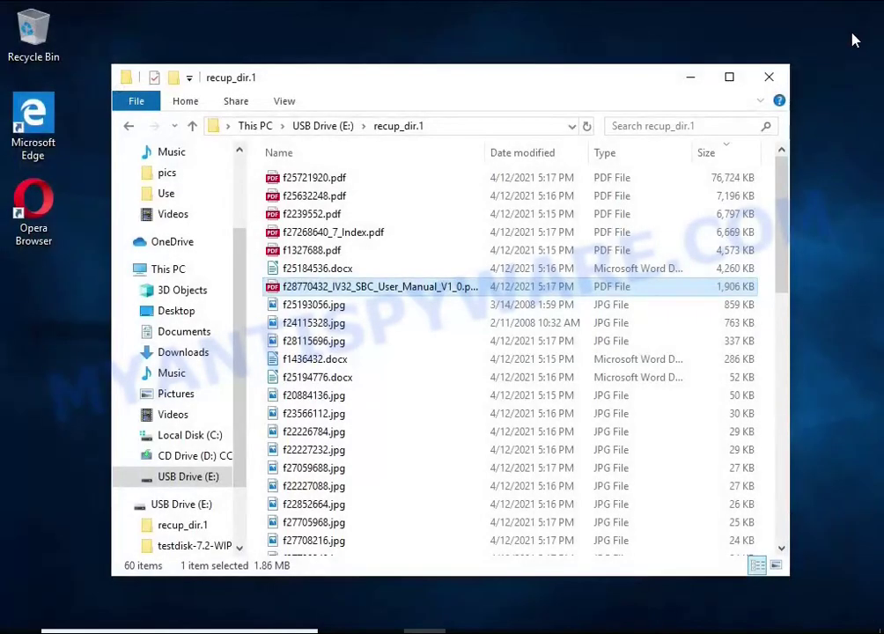
View the recovered photos f25193056.jpg and f24115328.jpg (koala) to confirm they open
{"action": "double_click", "coordinate": [389, 307]}
{"action": "left_click", "coordinate": [781, 15]}
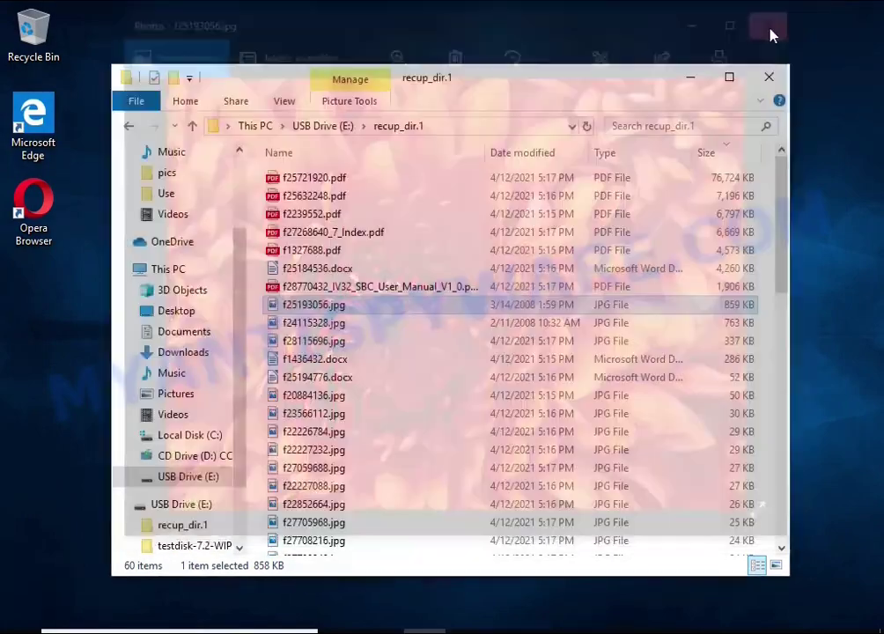
{"action": "double_click", "coordinate": [359, 335]}
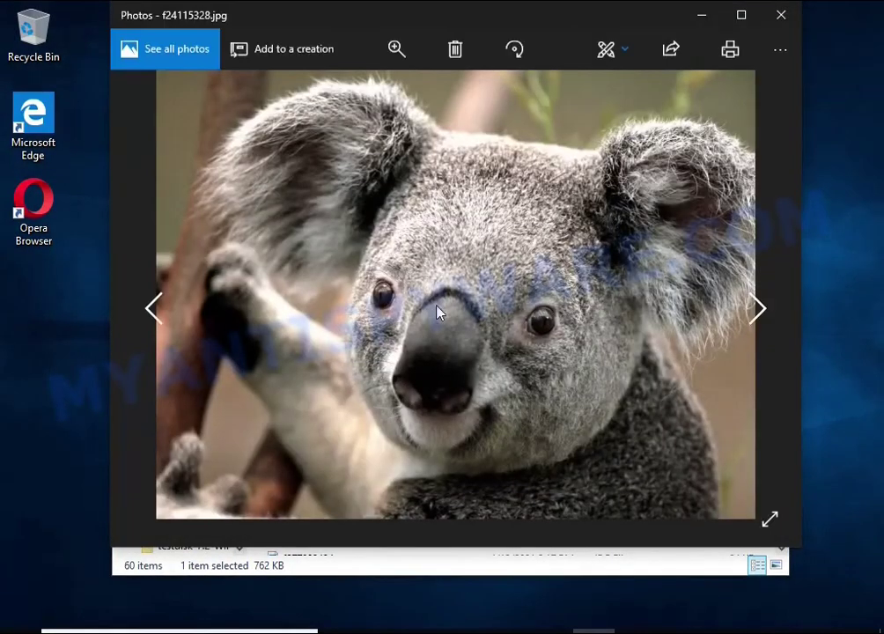
{"action": "left_click", "coordinate": [778, 16]}
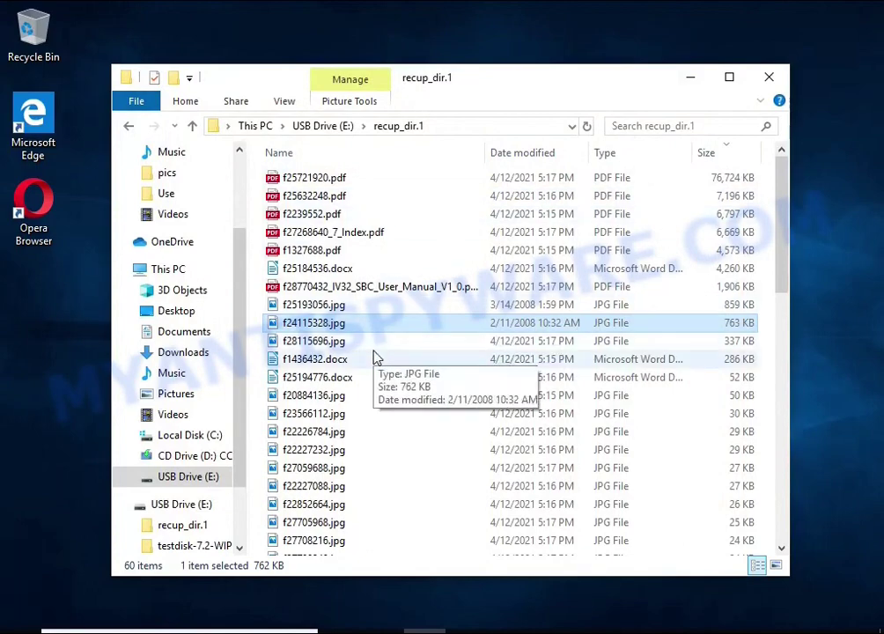
Open f1436432.docx in Writer, scroll through its three key-card pages, then close it
{"action": "double_click", "coordinate": [373, 357]}
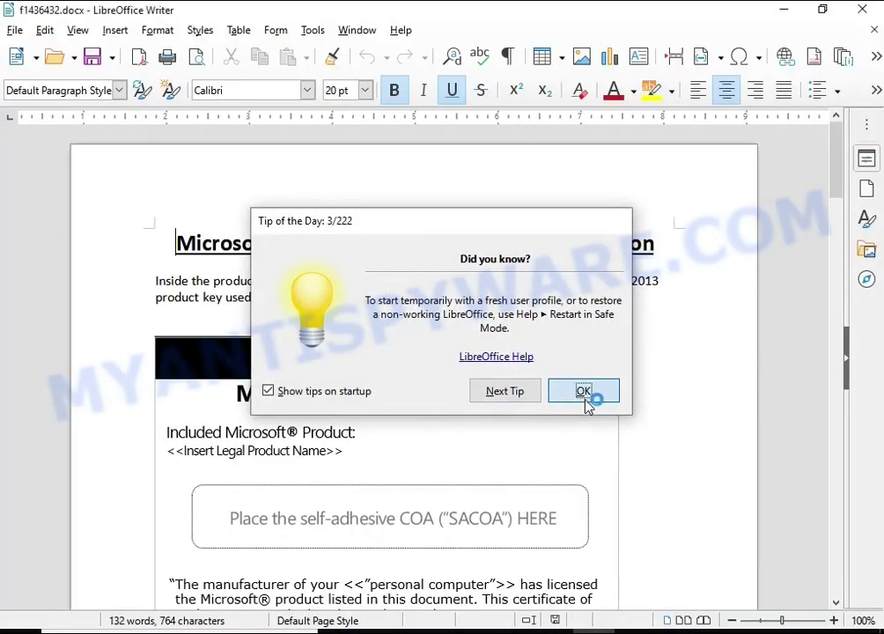
{"action": "left_click", "coordinate": [585, 396]}
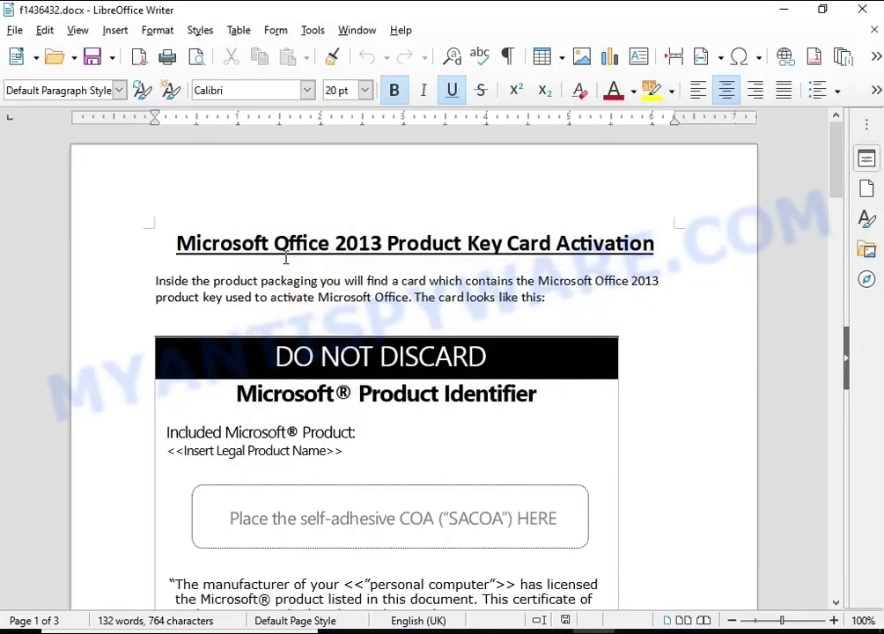
{"action": "scroll", "coordinate": [325, 307], "scroll_direction": "down", "scroll_amount": 5}
{"action": "scroll", "coordinate": [325, 307], "scroll_direction": "down", "scroll_amount": 3}
{"action": "scroll", "coordinate": [325, 307], "scroll_direction": "down", "scroll_amount": 2}
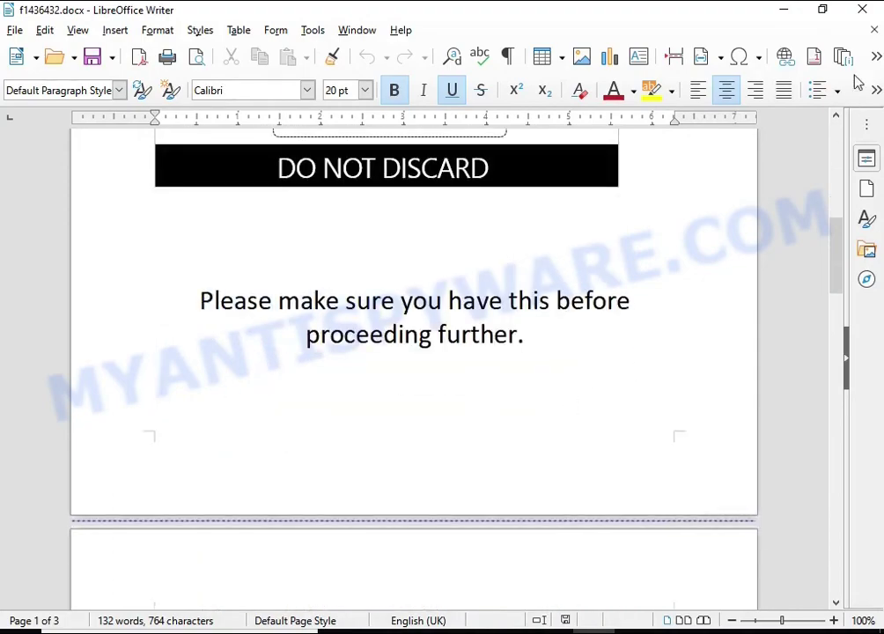
{"action": "left_click", "coordinate": [867, 12]}
{"action": "scroll", "coordinate": [537, 308], "scroll_direction": "down", "scroll_amount": 4}
{"action": "scroll", "coordinate": [537, 308], "scroll_direction": "up", "scroll_amount": 6}
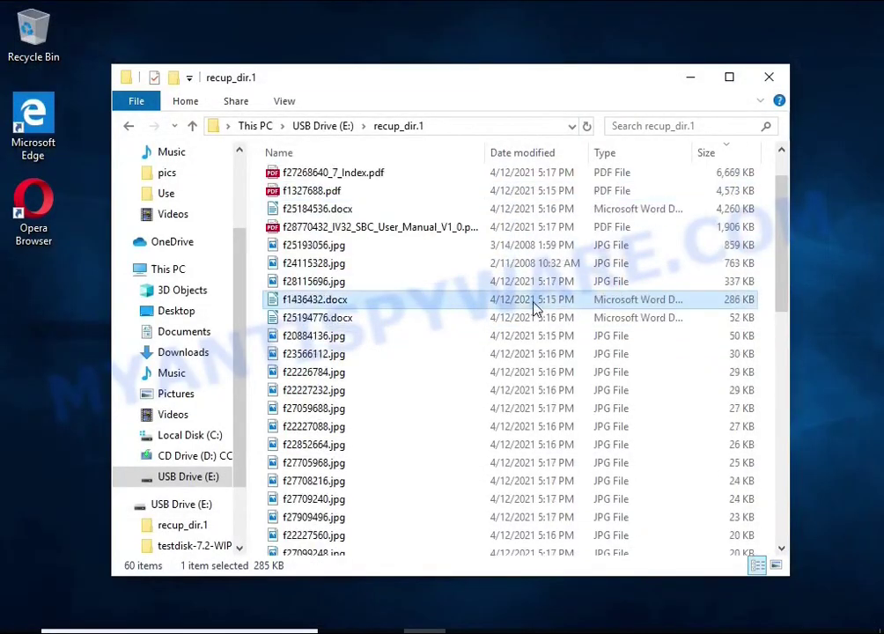